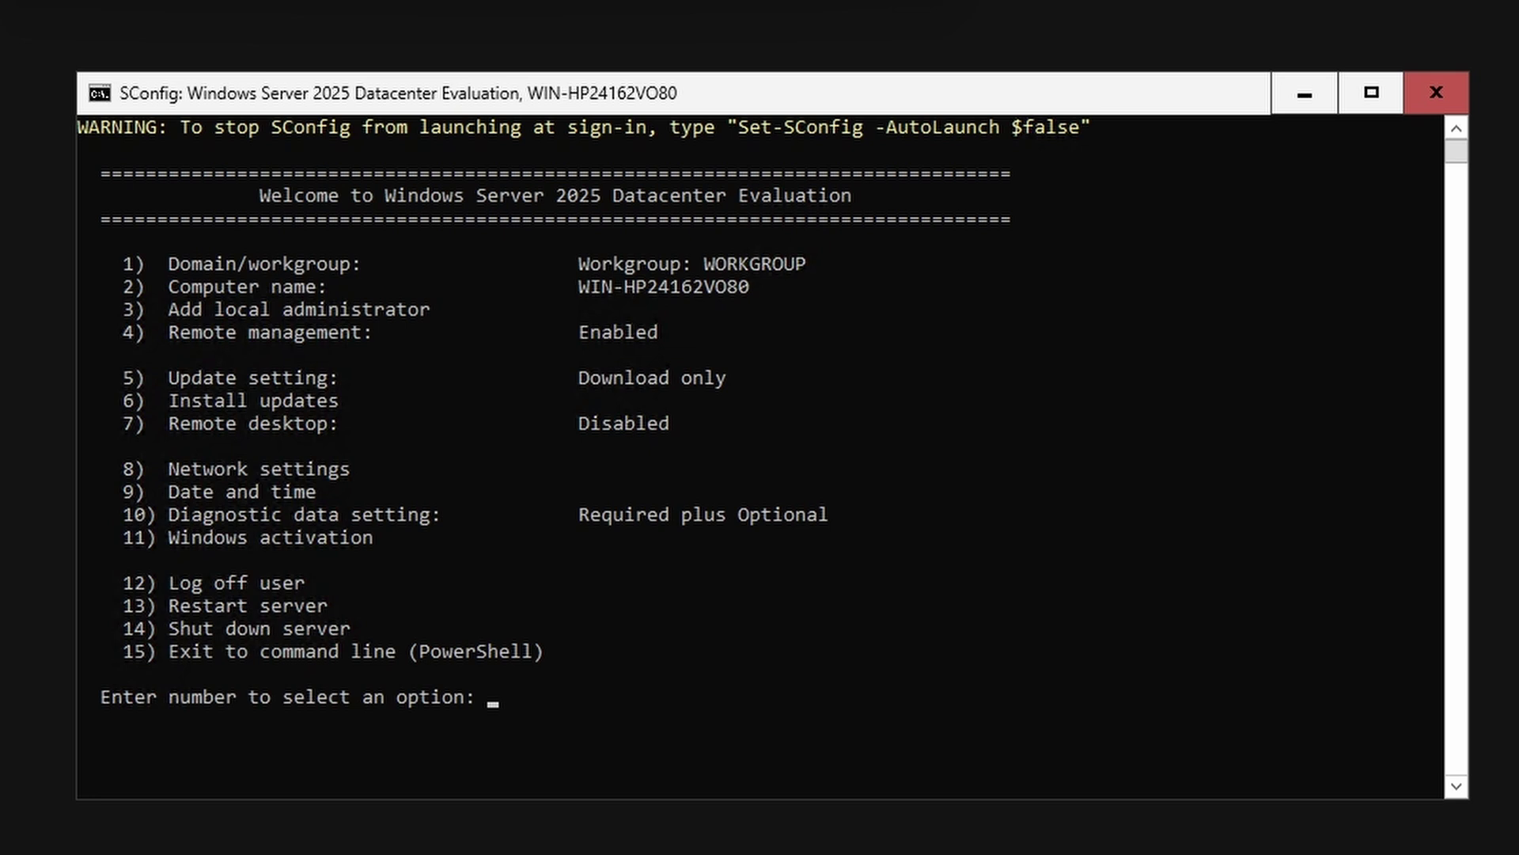
# Relaunch SConfig and choose static addressing for the network adapter
pyautogui.write('9')
pyautogui.press('Return')
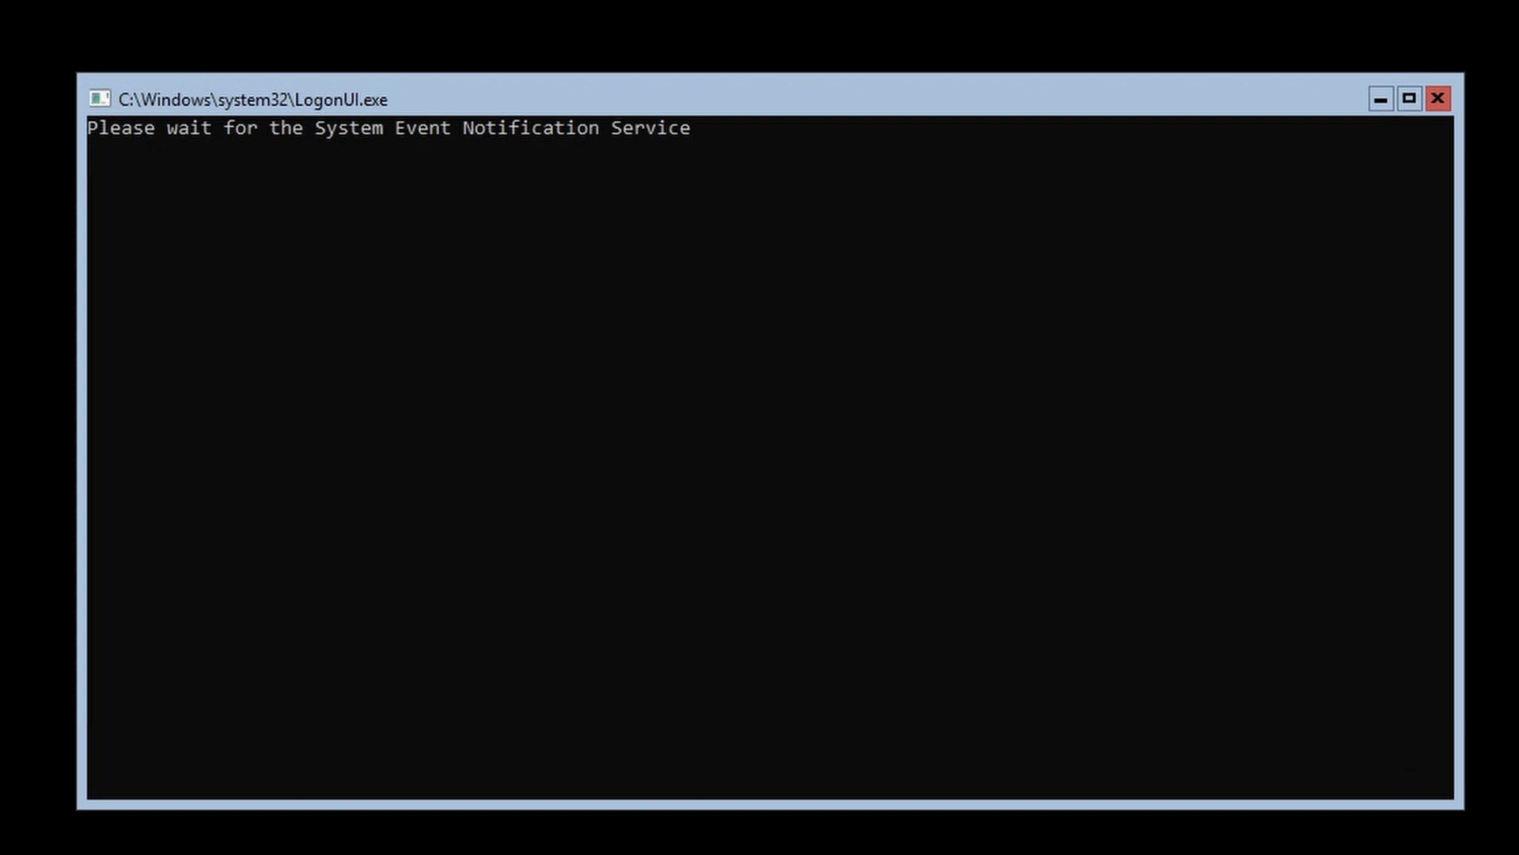
pyautogui.write('sconfig')
pyautogui.press('Return')
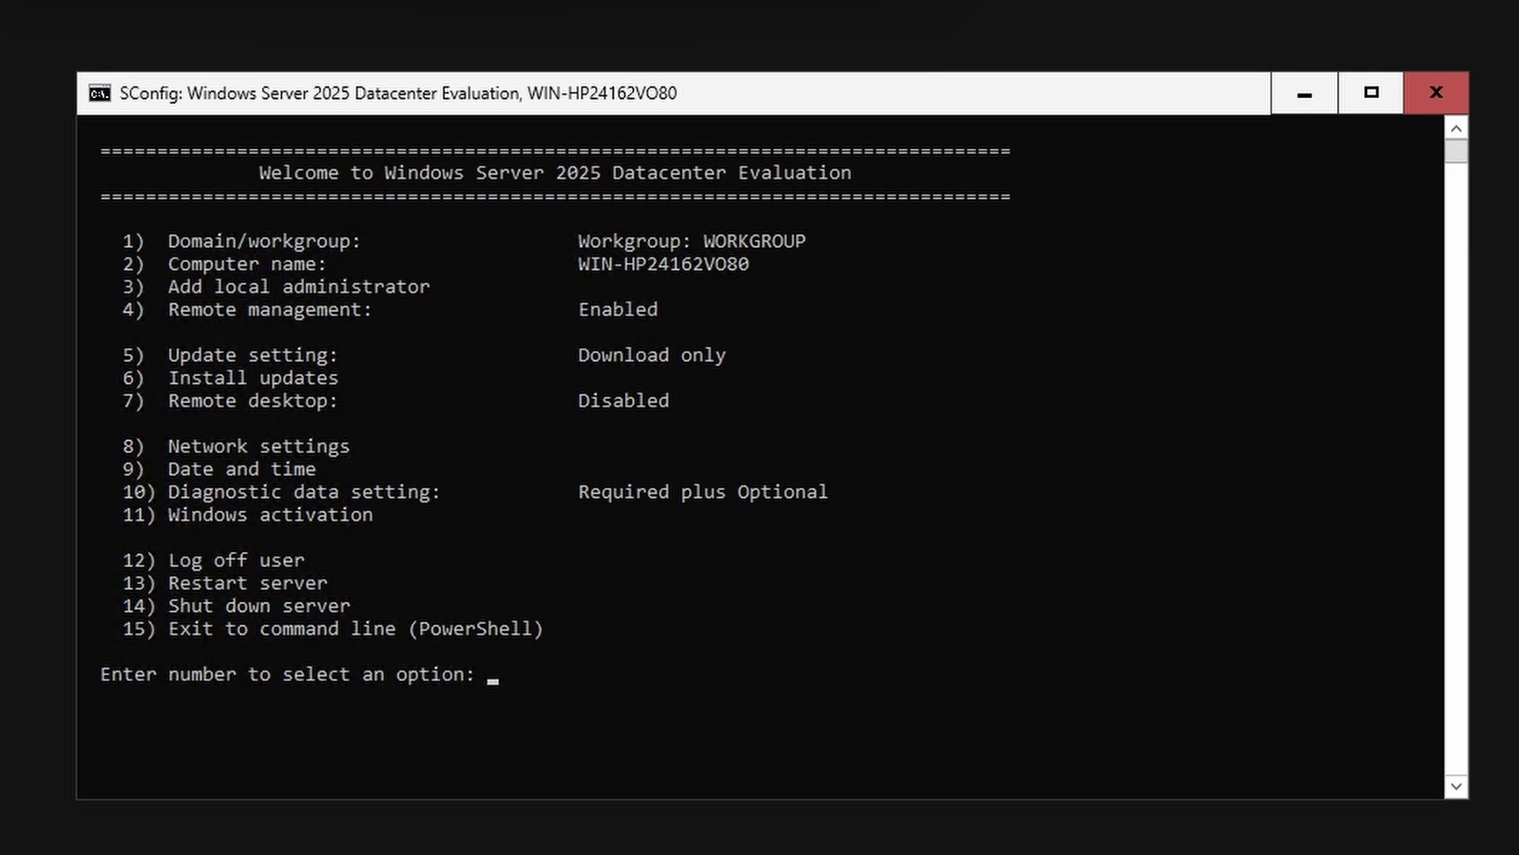
pyautogui.write('8')
pyautogui.press('Return')
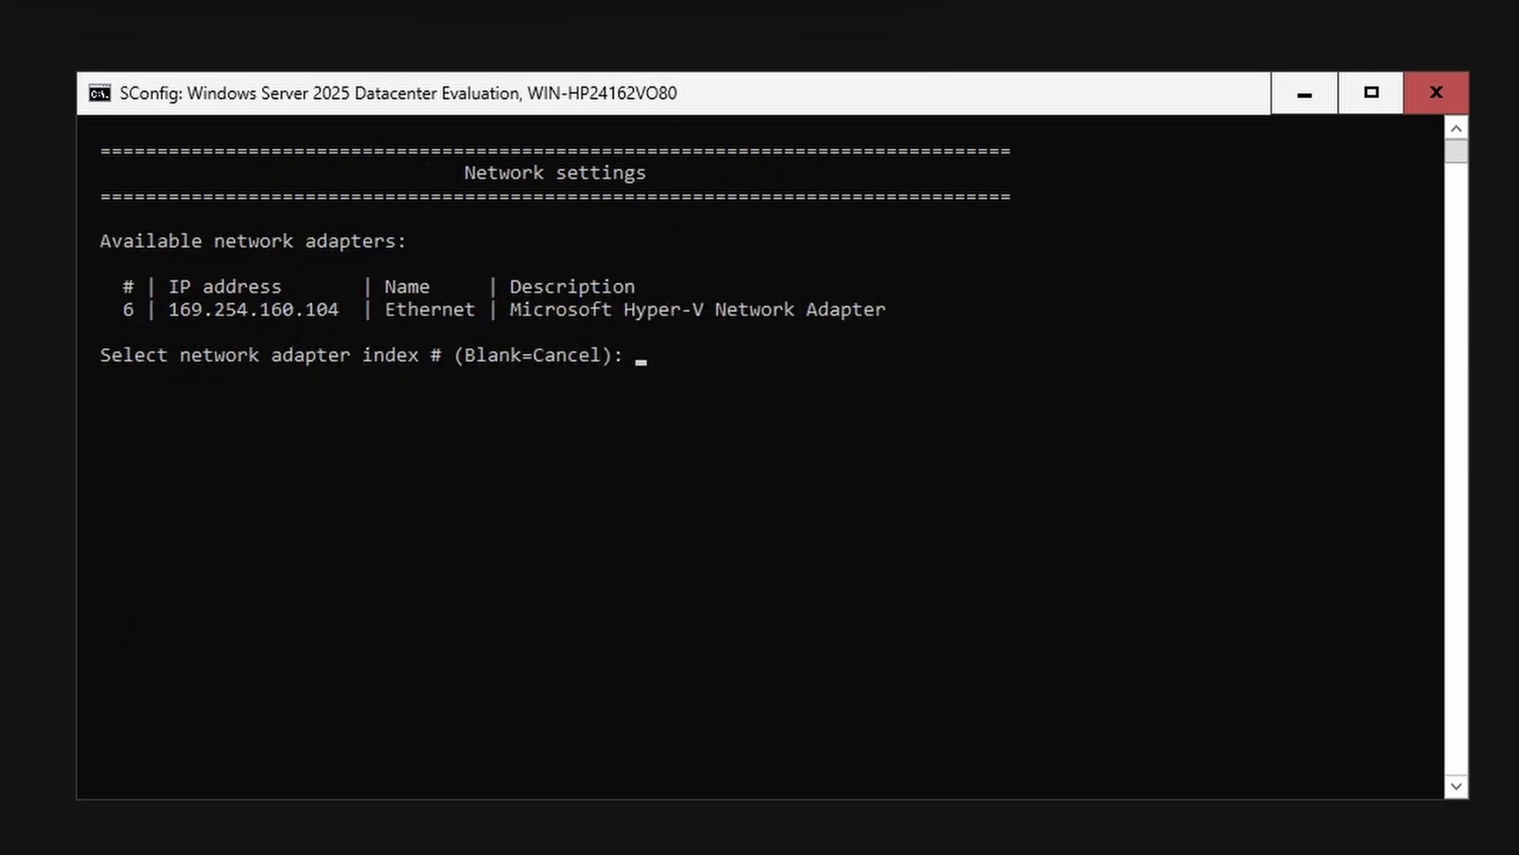
pyautogui.write('6 1 s')
pyautogui.press('Return')
# Enter IP 10.94.9.2, gateway 10.94.9.1 and DNS 127.0.0.1 in SConfig's adapter settings
pyautogui.write('10.94.9.2')
pyautogui.press('Return')
pyautogui.press('Return')
pyautogui.write('10.94.9.1')
pyautogui.press('Return')
pyautogui.press('Return')
pyautogui.write('2')
pyautogui.press('Return')
pyautogui.write('127.0.0.1')
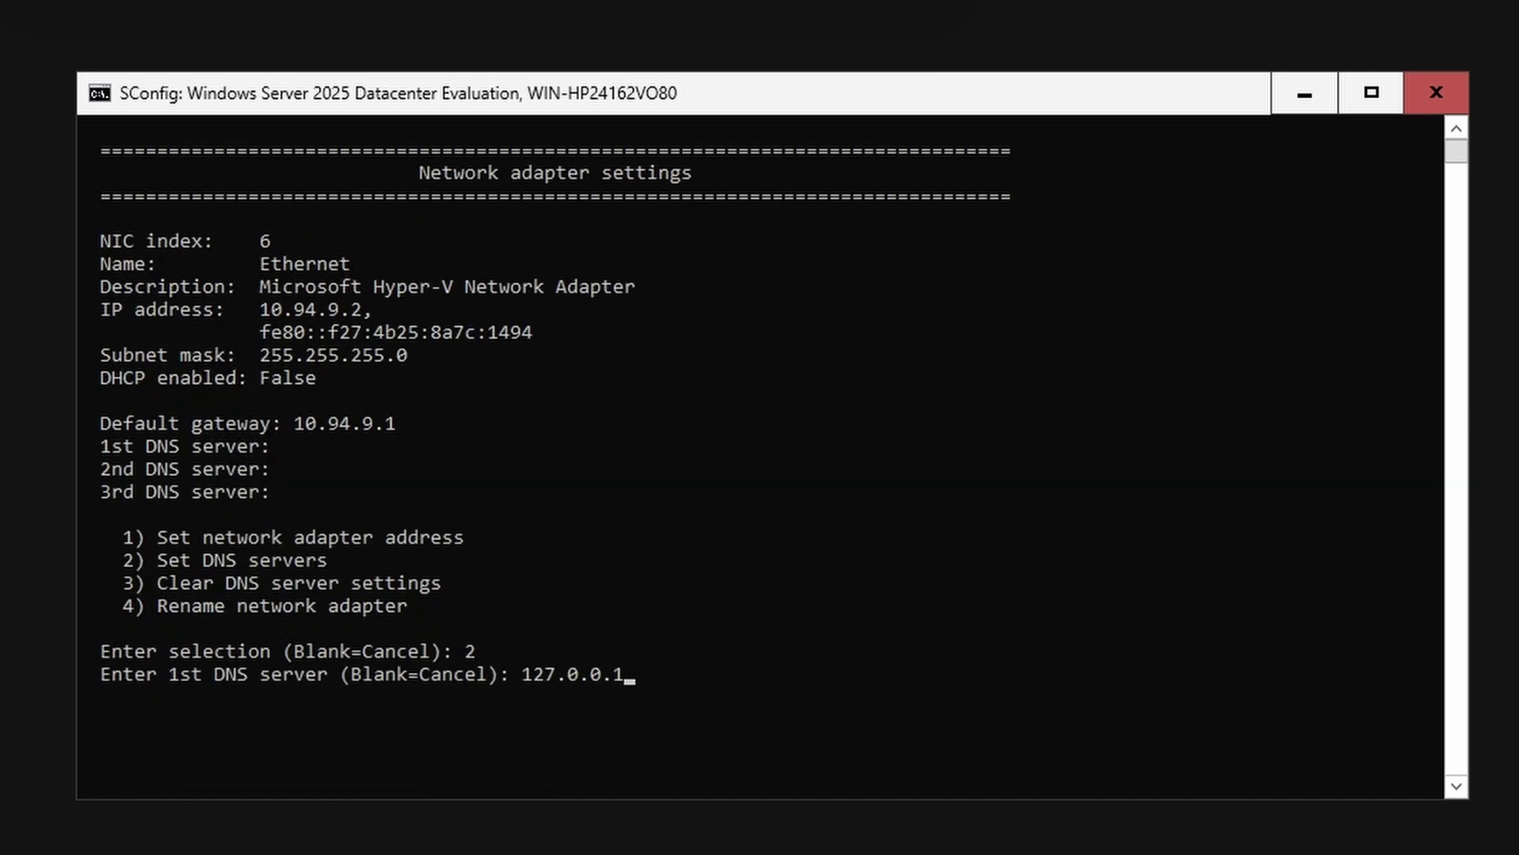
pyautogui.press('Return')
pyautogui.press('Return')
pyautogui.press('Return')
pyautogui.press('Return')
pyautogui.press('Return')
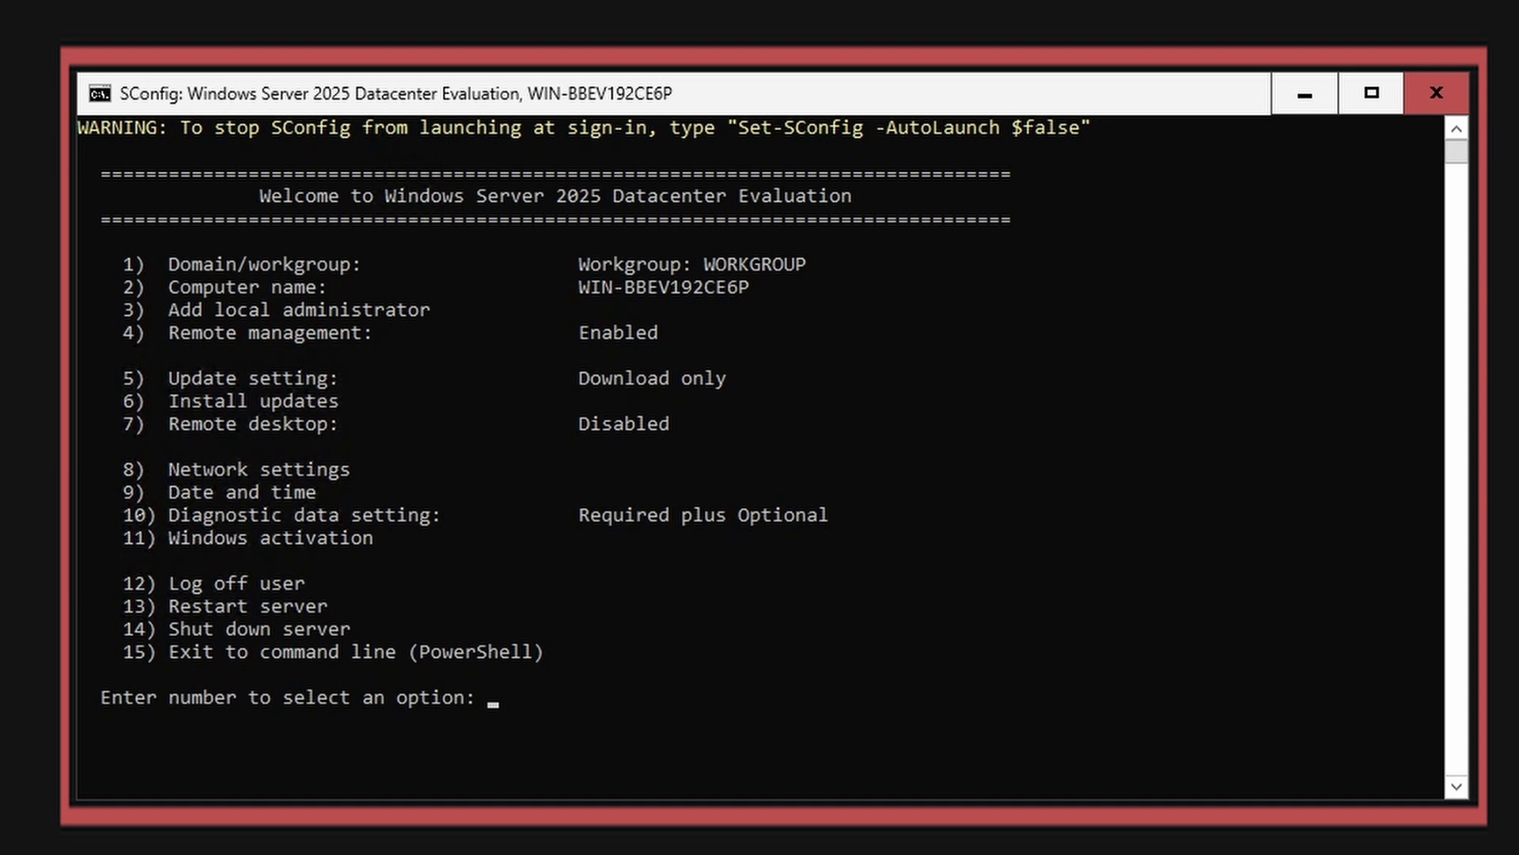
# Assign Ethernet 10.94.9.2/24 with gateway 10.94.9.1 via New-NetIPAddress, then return to SConfig
pyautogui.write('15')
pyautogui.press('Return')
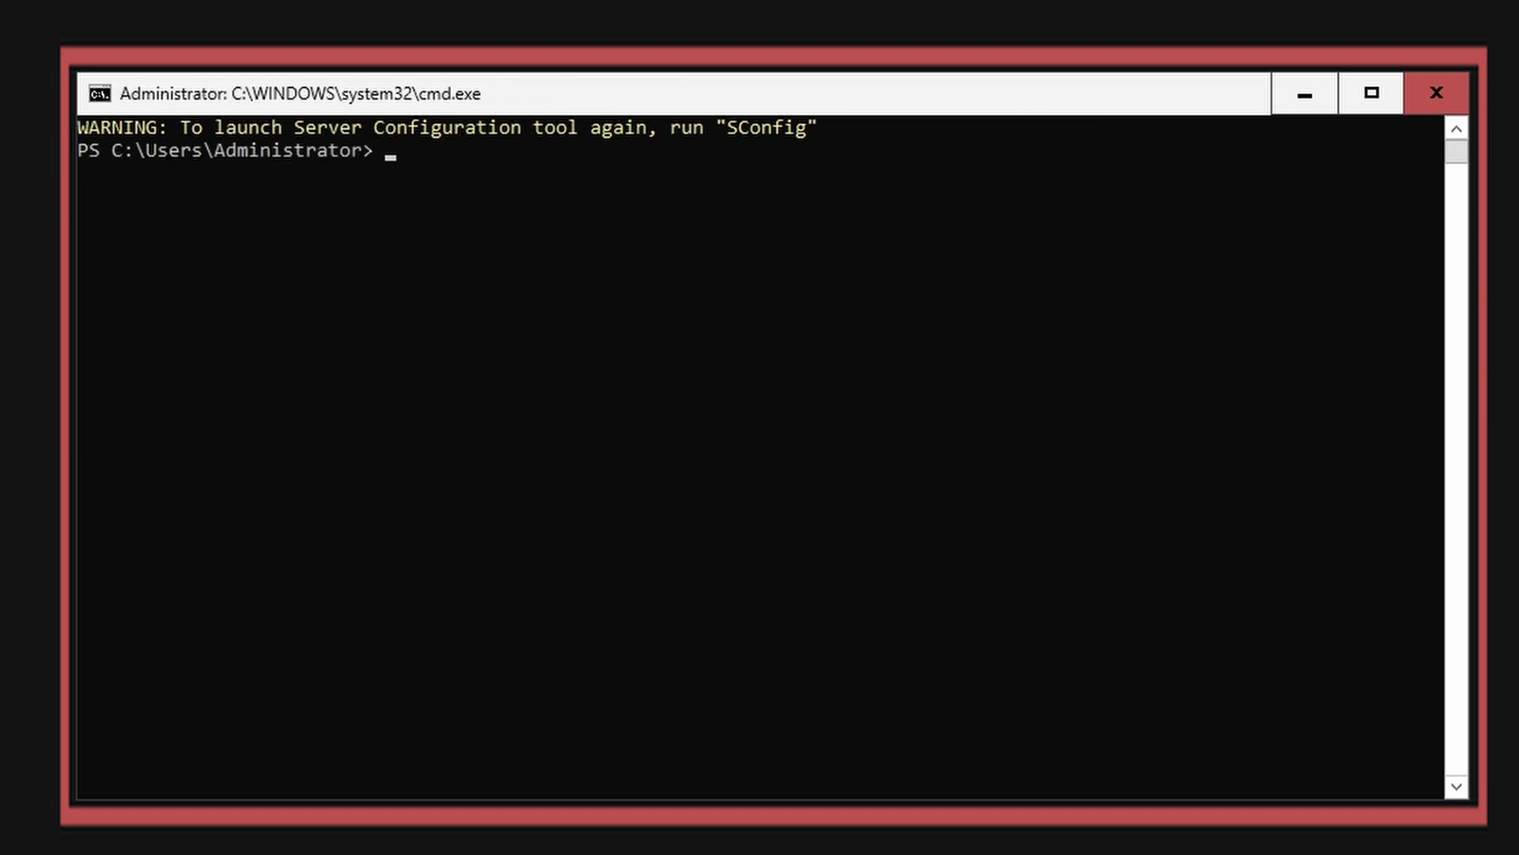
pyautogui.write('New-NetIPAddress -InterfaceAlias Ethernet -IPAddress 10.94.9.2 -PrefixLength 24 -DefaultGateway 10.94.9.1')
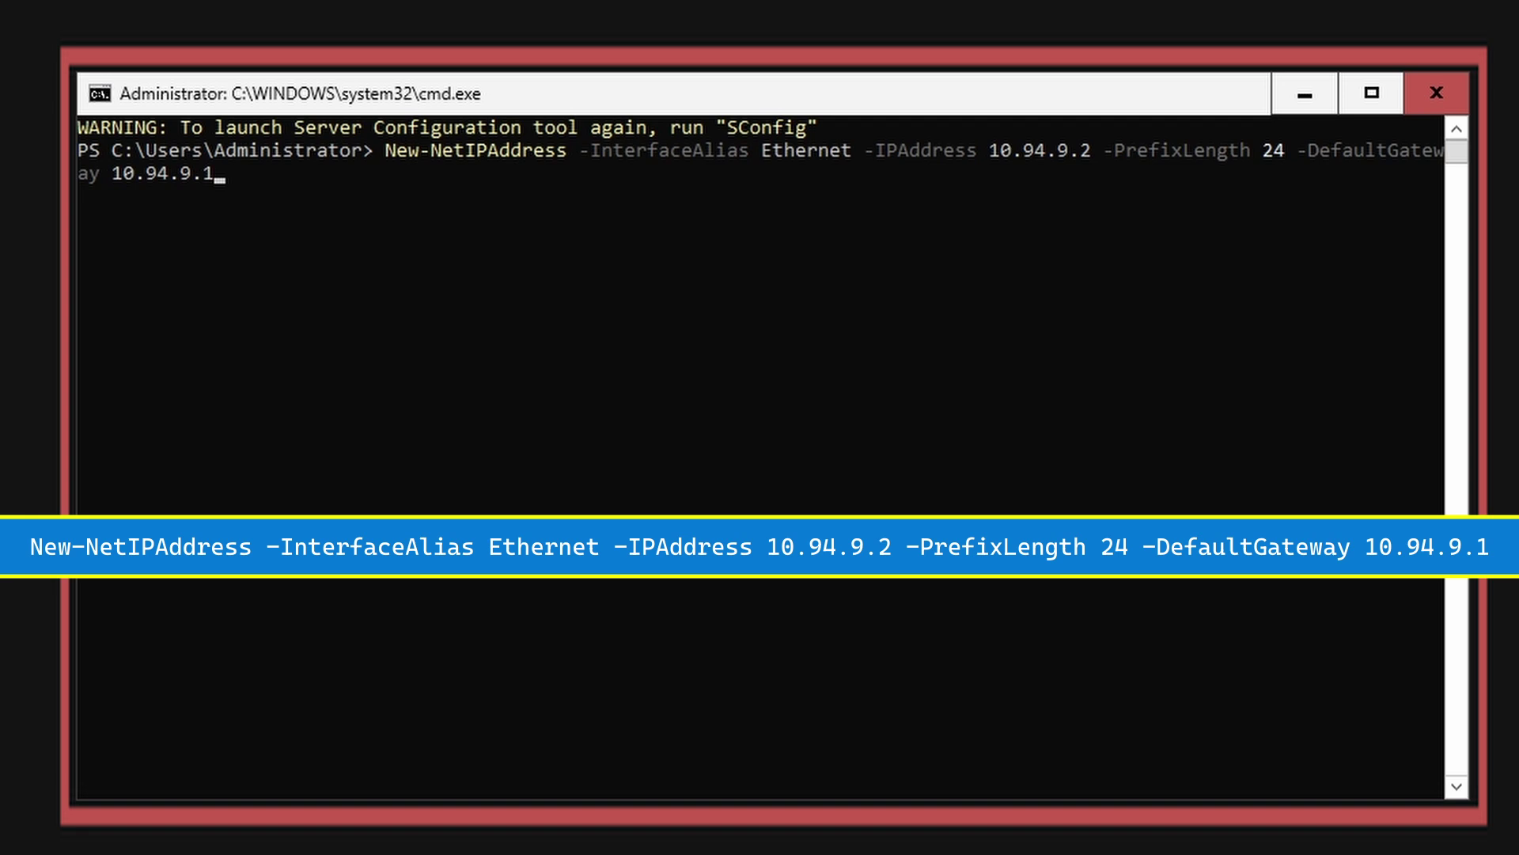
pyautogui.press('Return')
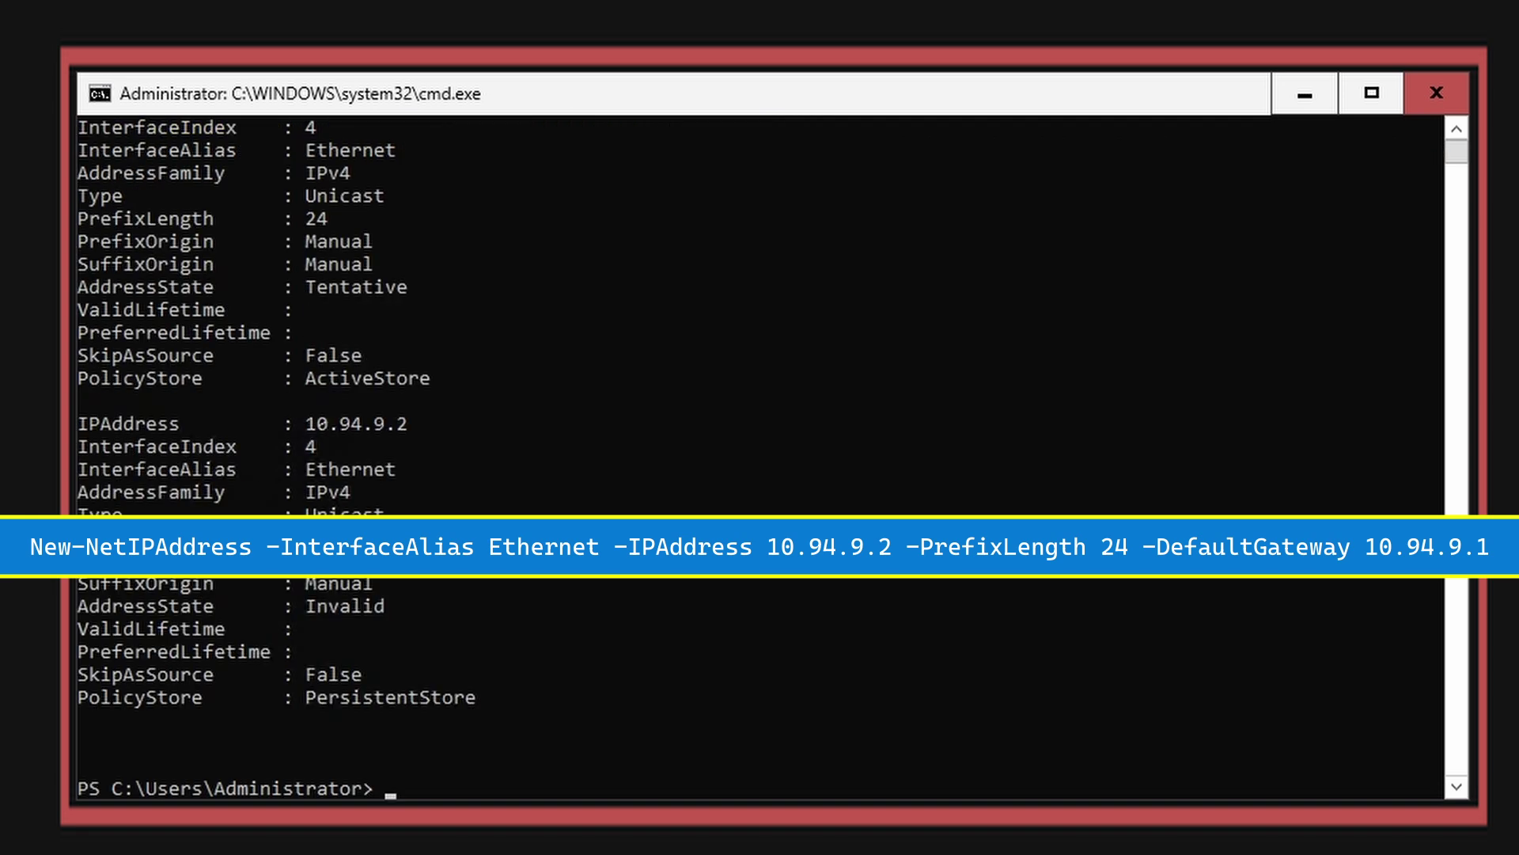
pyautogui.write('exit')
pyautogui.press('Return')
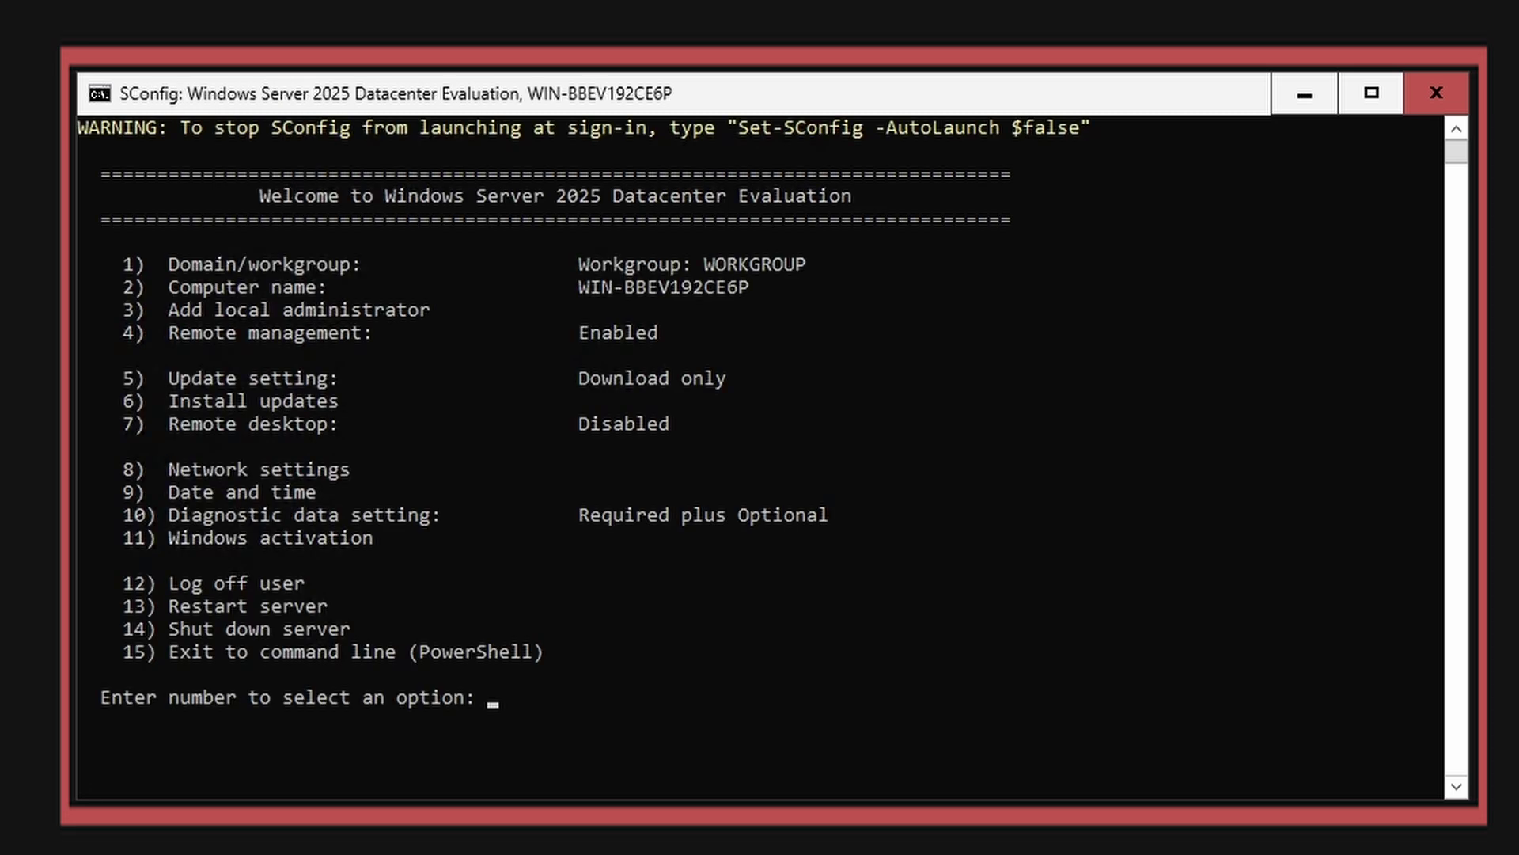
# Set adapter 4's primary DNS server to 127.0.0.1, leaving the second DNS server blank
pyautogui.write('8')
pyautogui.press('Return')
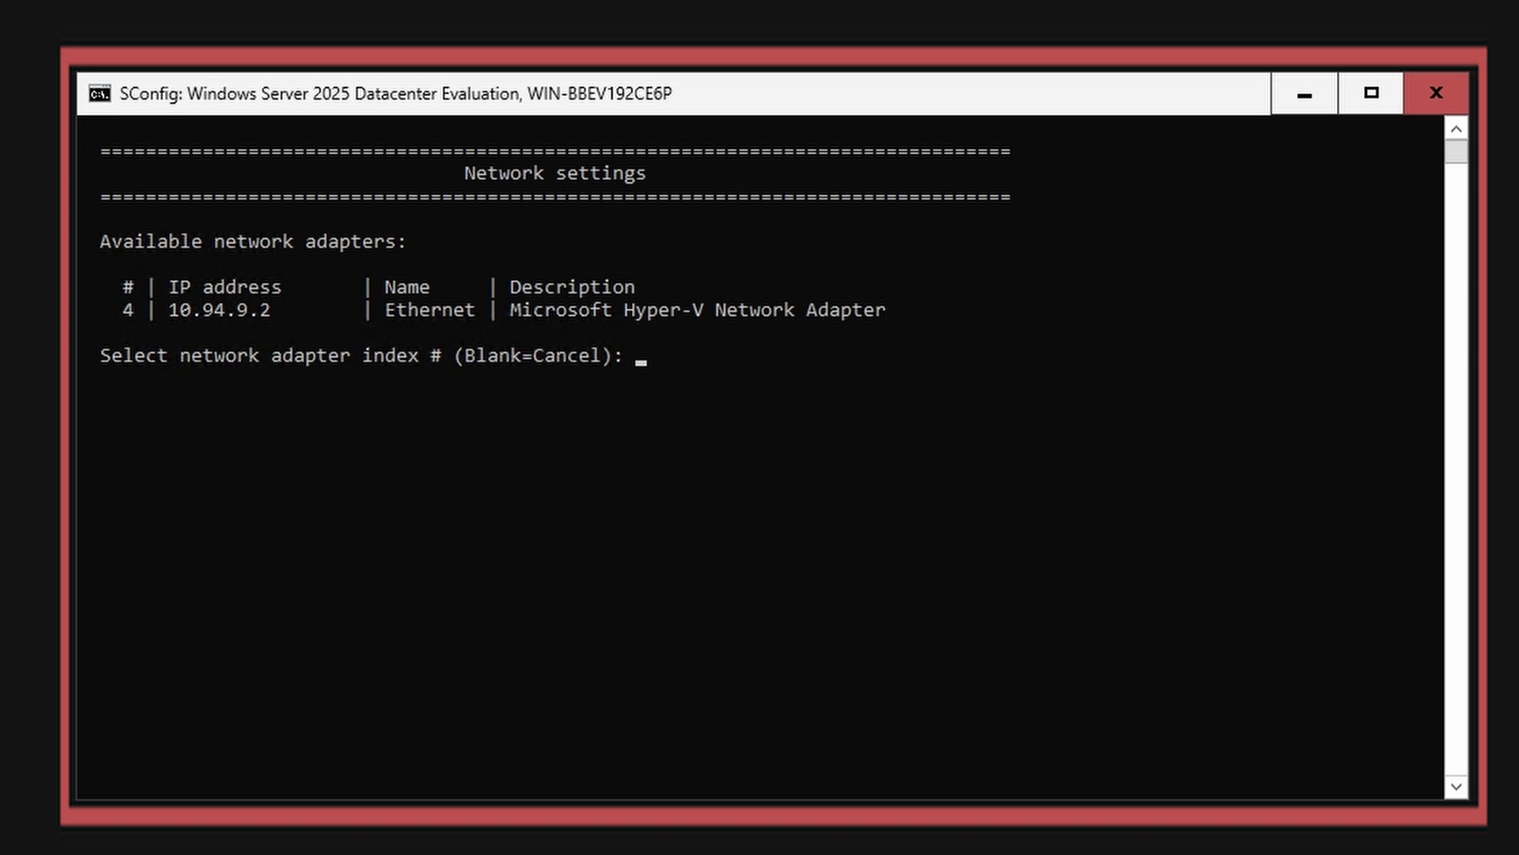
pyautogui.write('4')
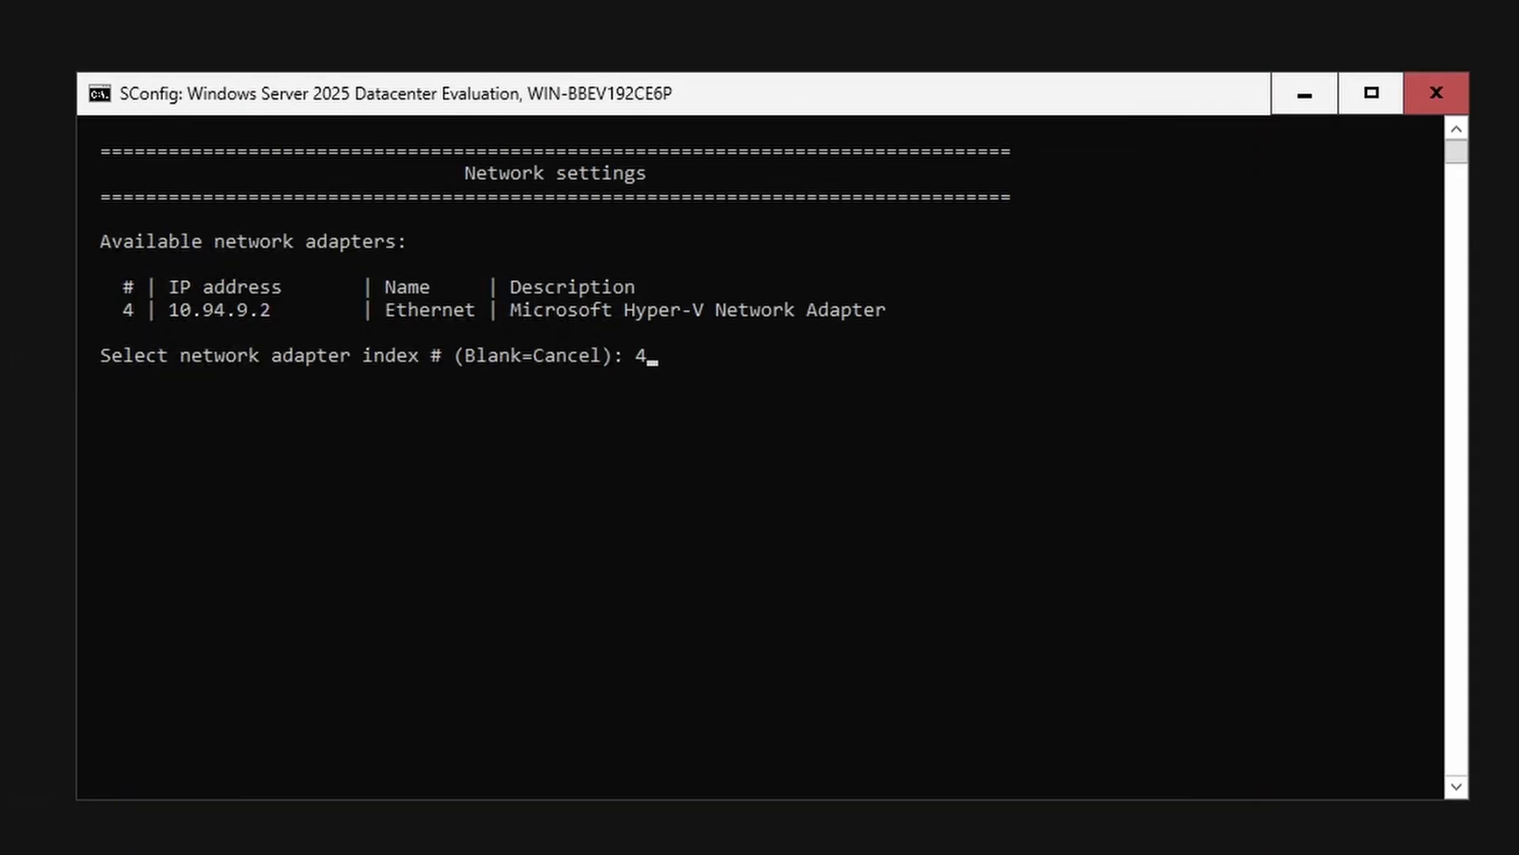
pyautogui.press('Return')
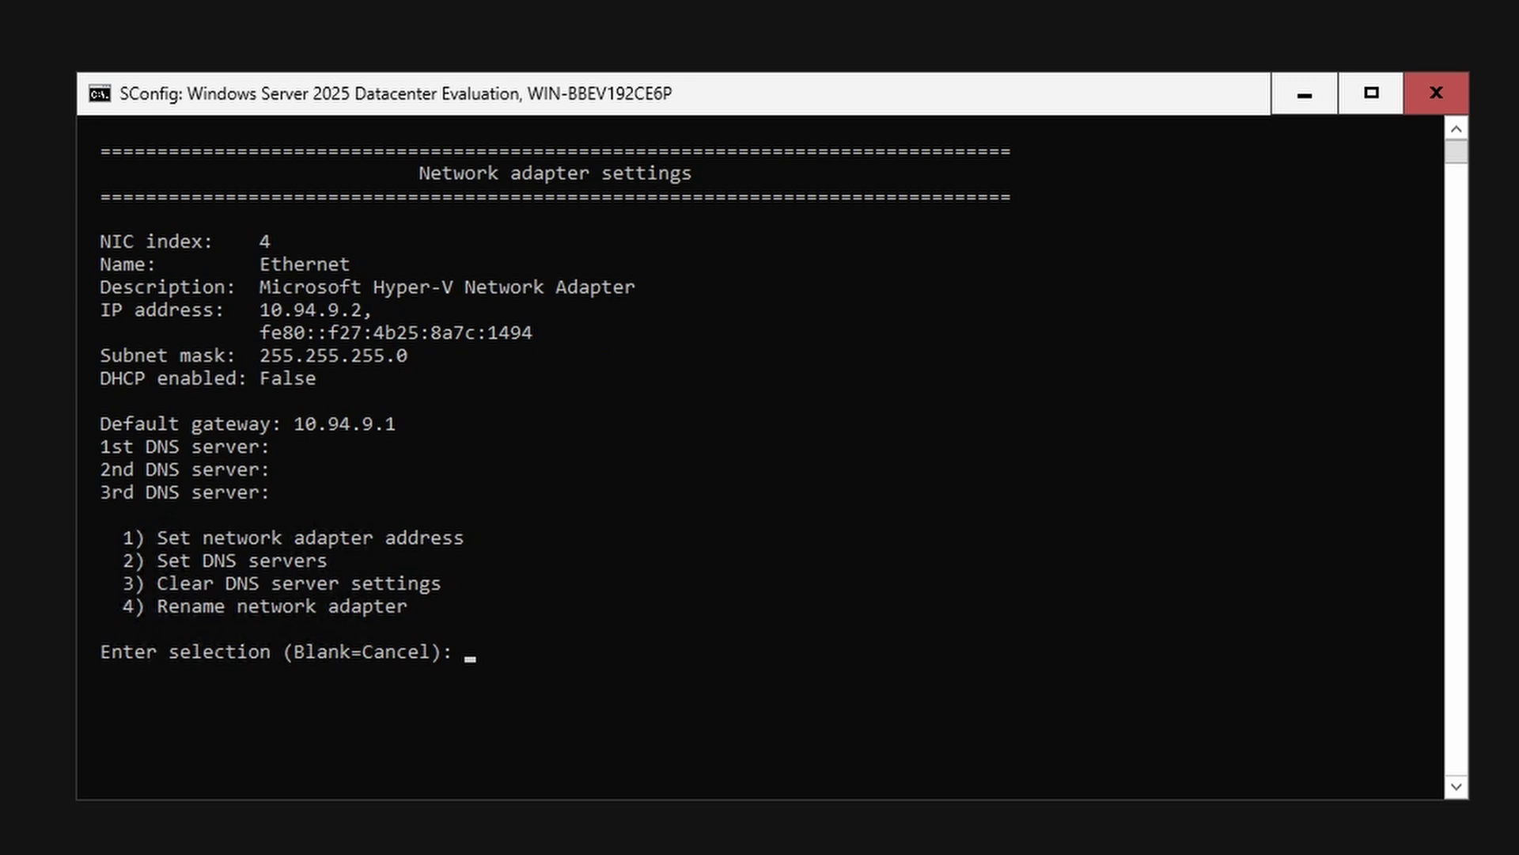
pyautogui.write('2')
pyautogui.press('Return')
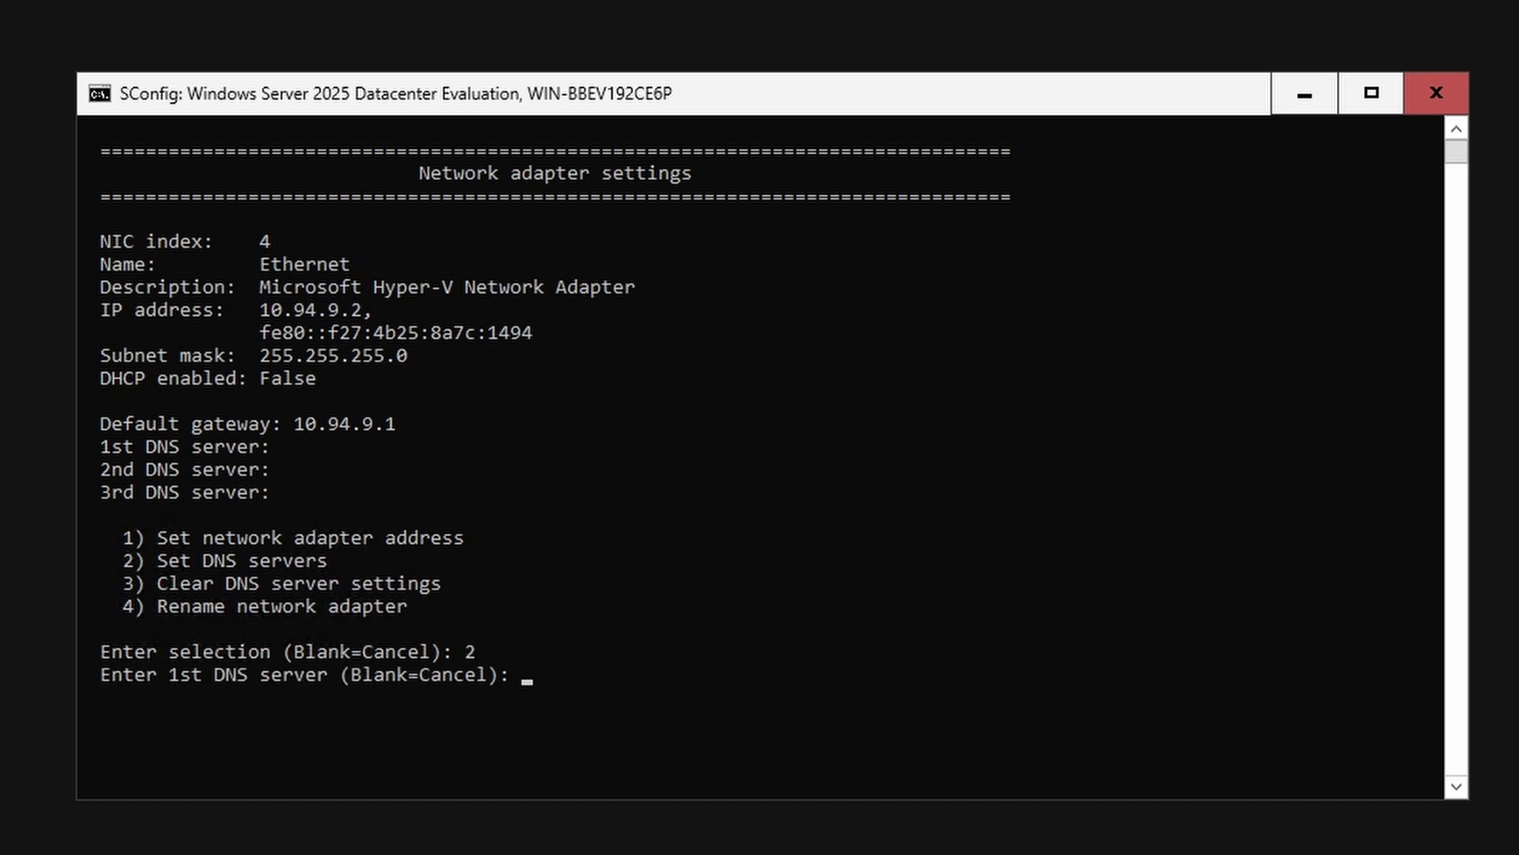
pyautogui.write('127.0.0.1')
pyautogui.press('Return')
pyautogui.press('Return')
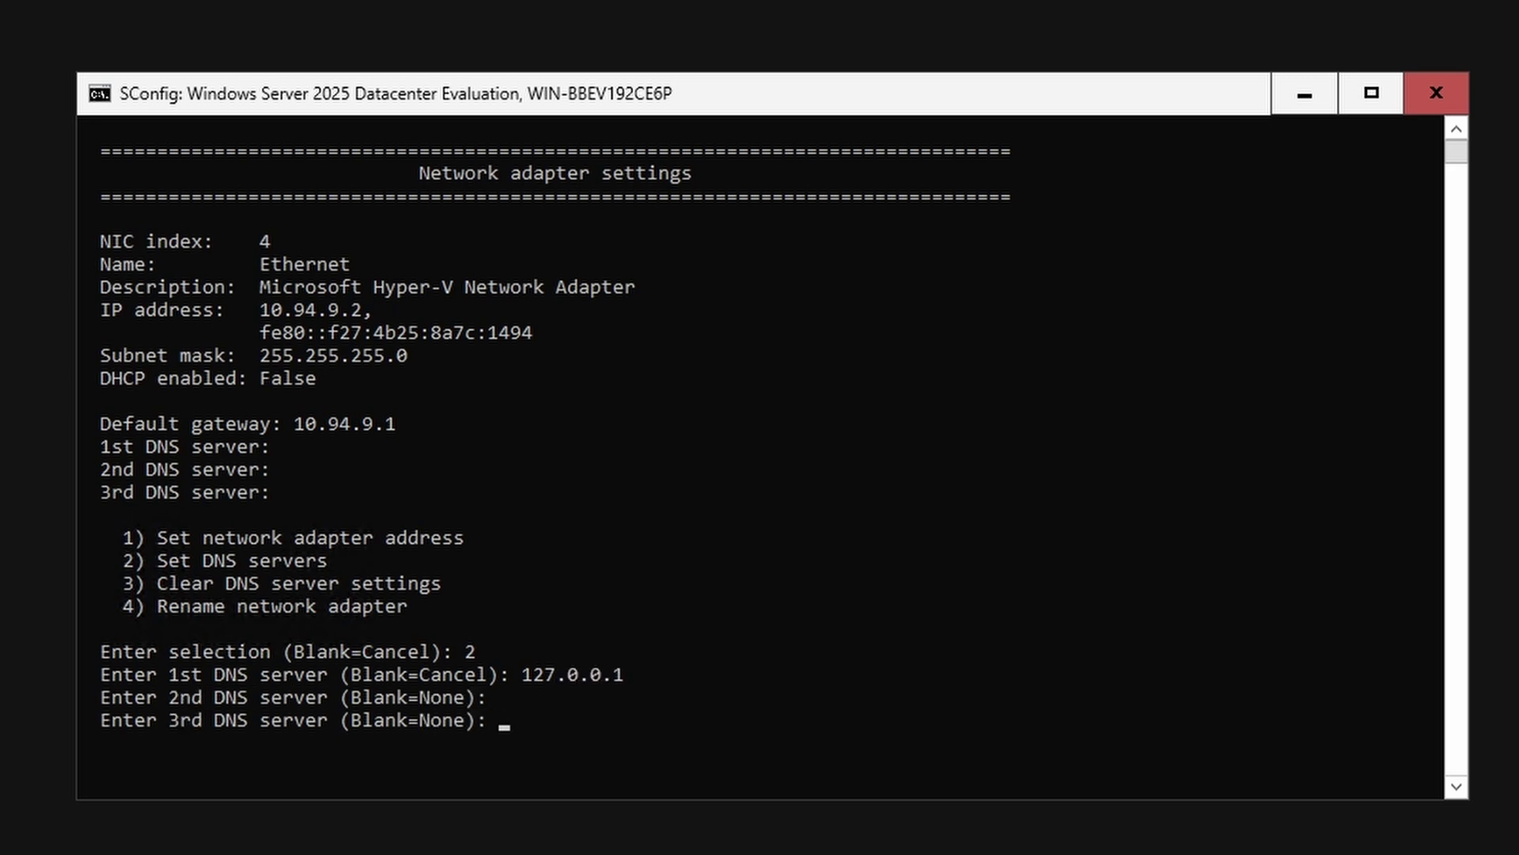
pyautogui.press('Return')
pyautogui.press('Return')
pyautogui.press('Return')
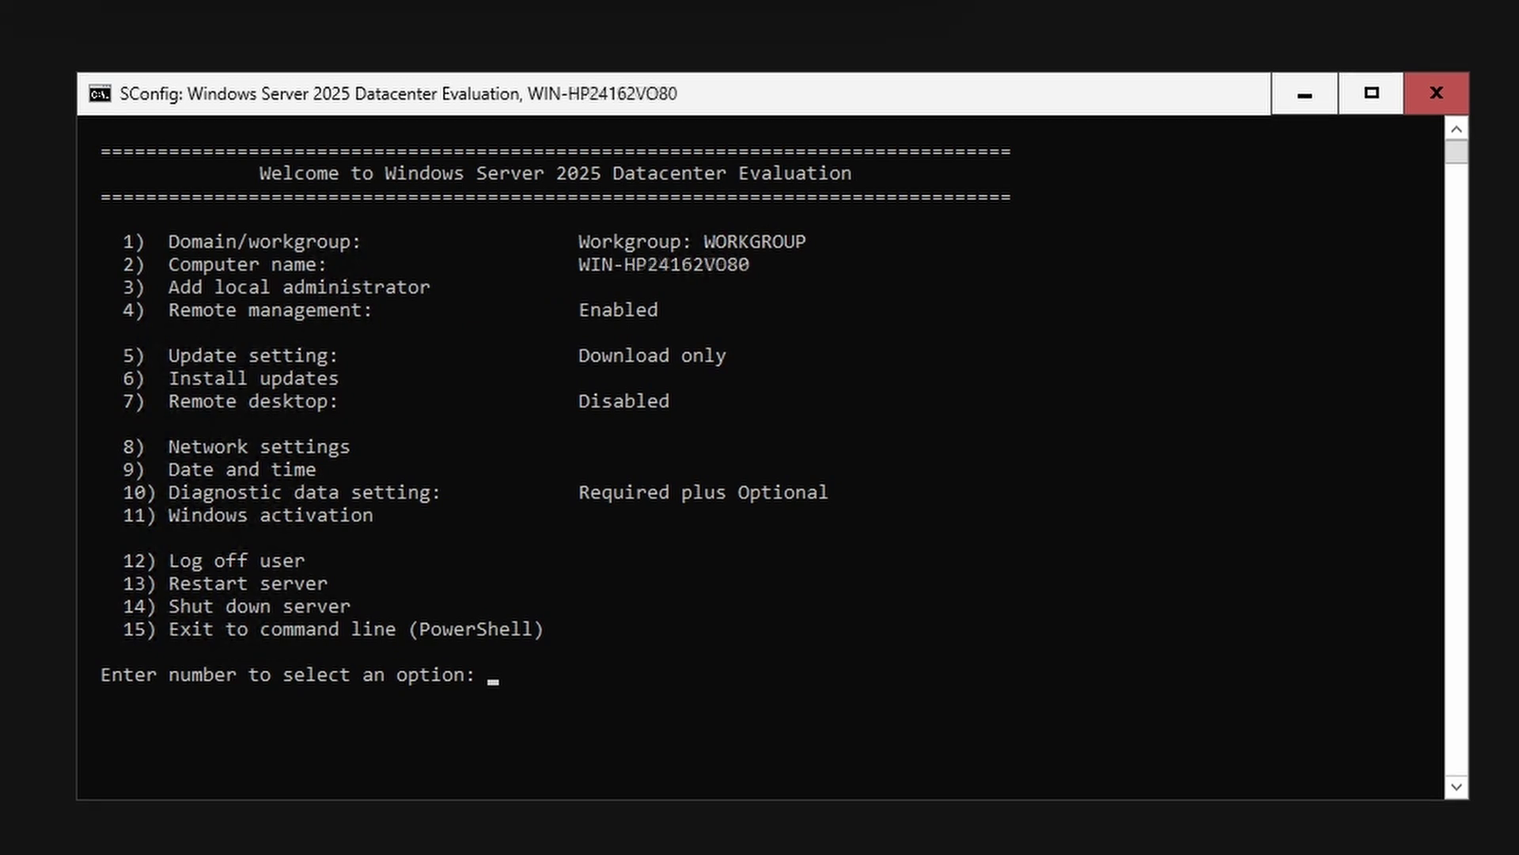
# Rename the computer to ht-dc1 and confirm the restart
pyautogui.write('2')
pyautogui.press('Return')
pyautogui.write('ht-dc1')
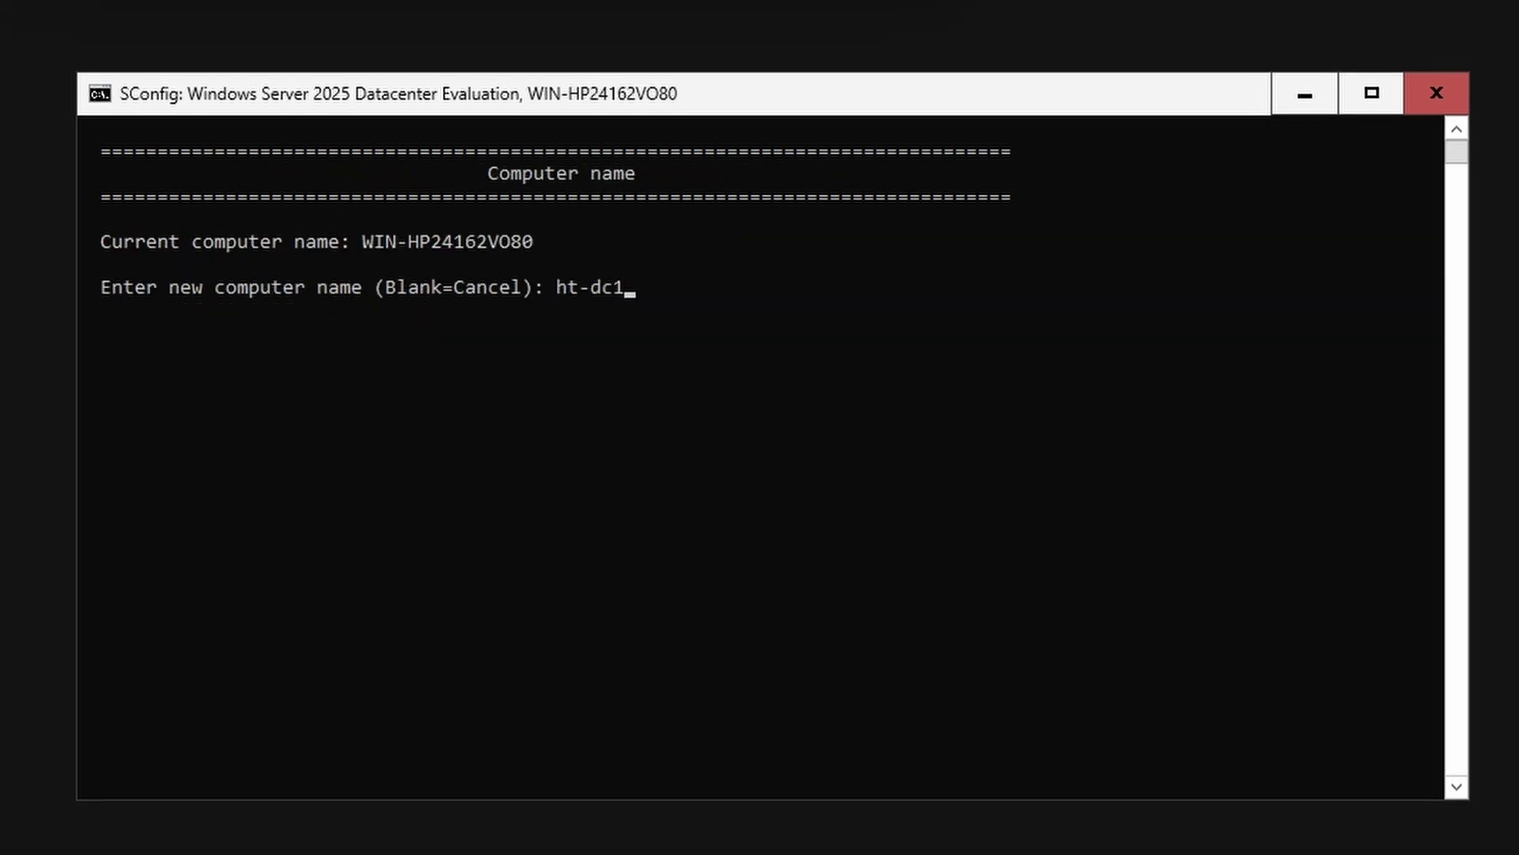
pyautogui.press('Return')
pyautogui.write('y')
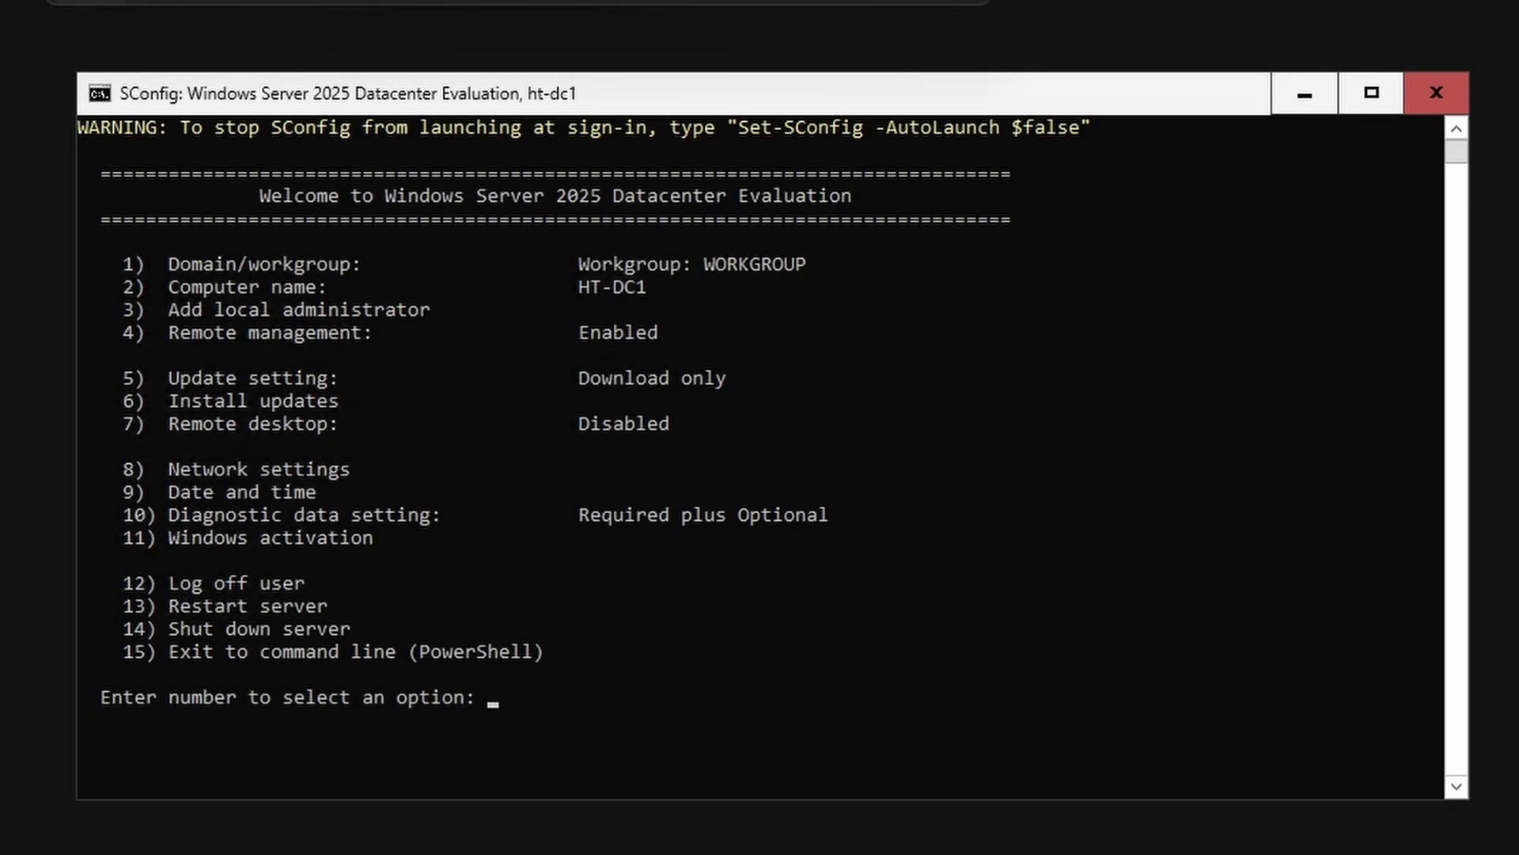
# Leave SConfig with option 15 and start a PowerShell session
pyautogui.write('15')
pyautogui.press('Return')
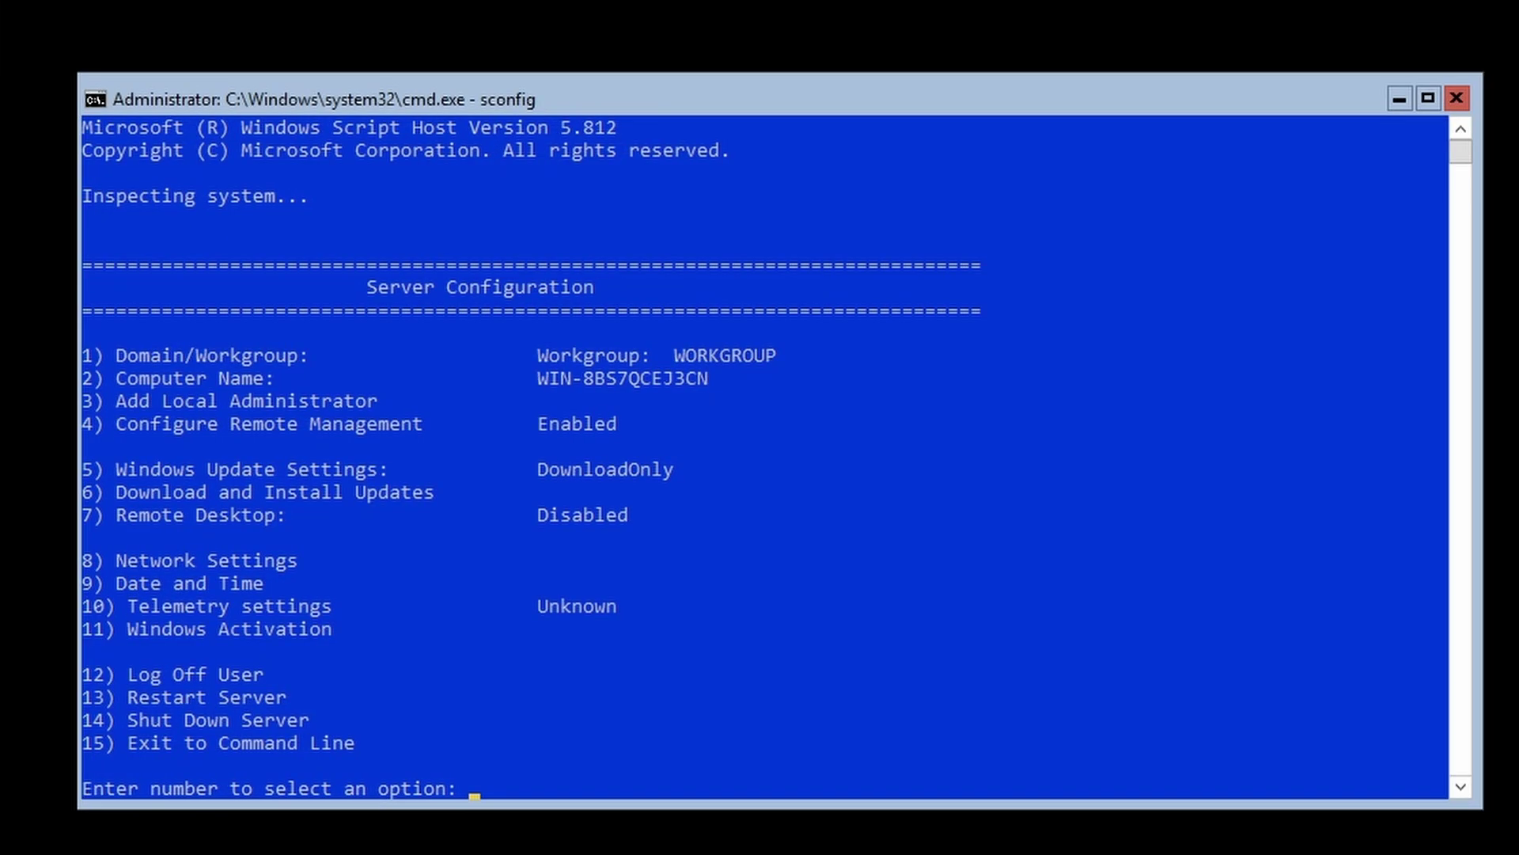
pyautogui.write('15')
pyautogui.press('Return')
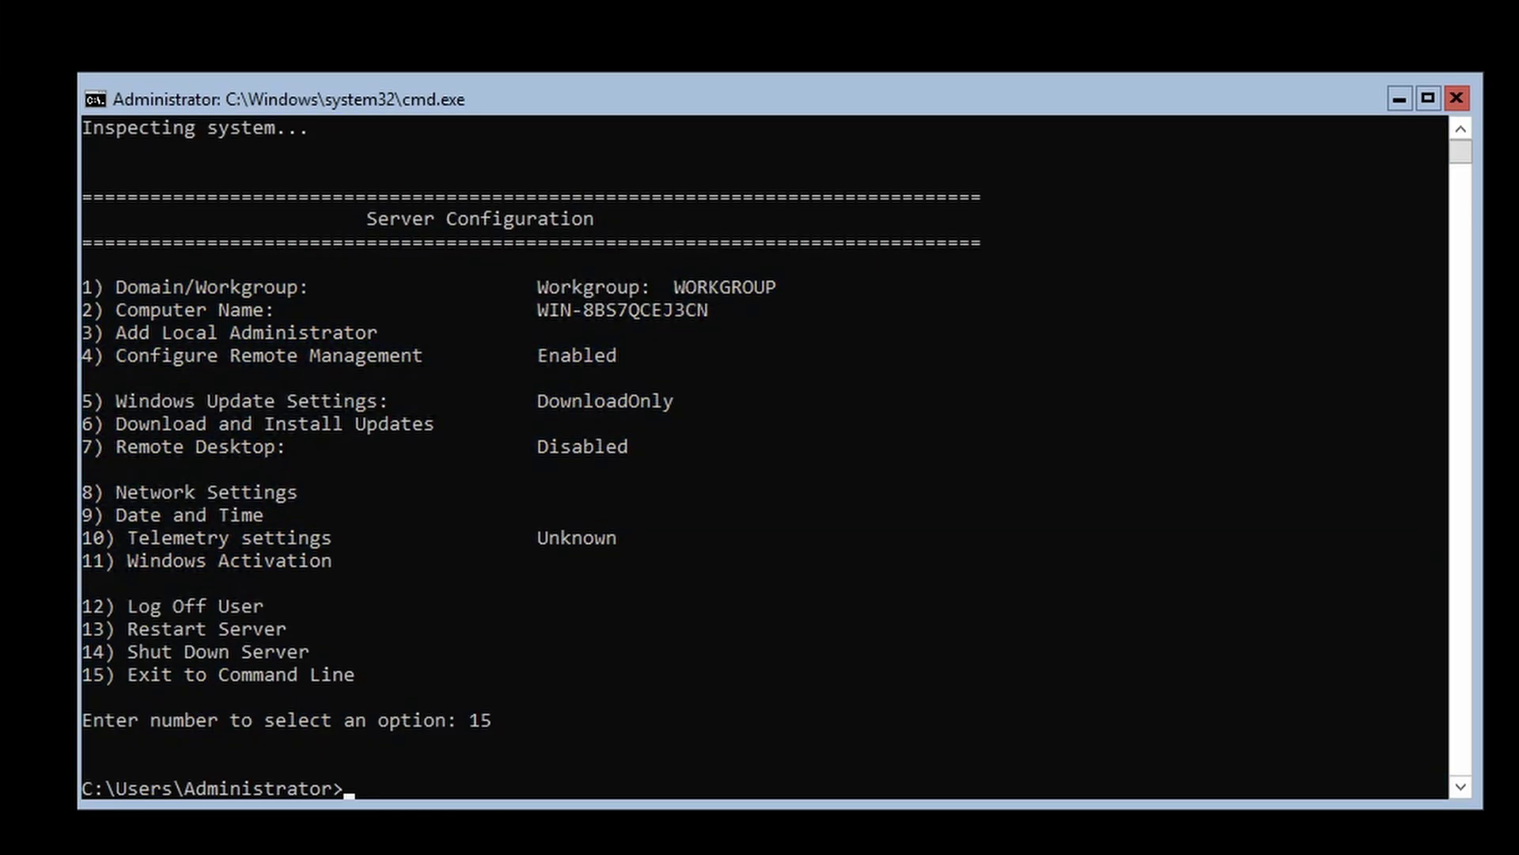
pyautogui.write('powershell')
pyautogui.press('Return')
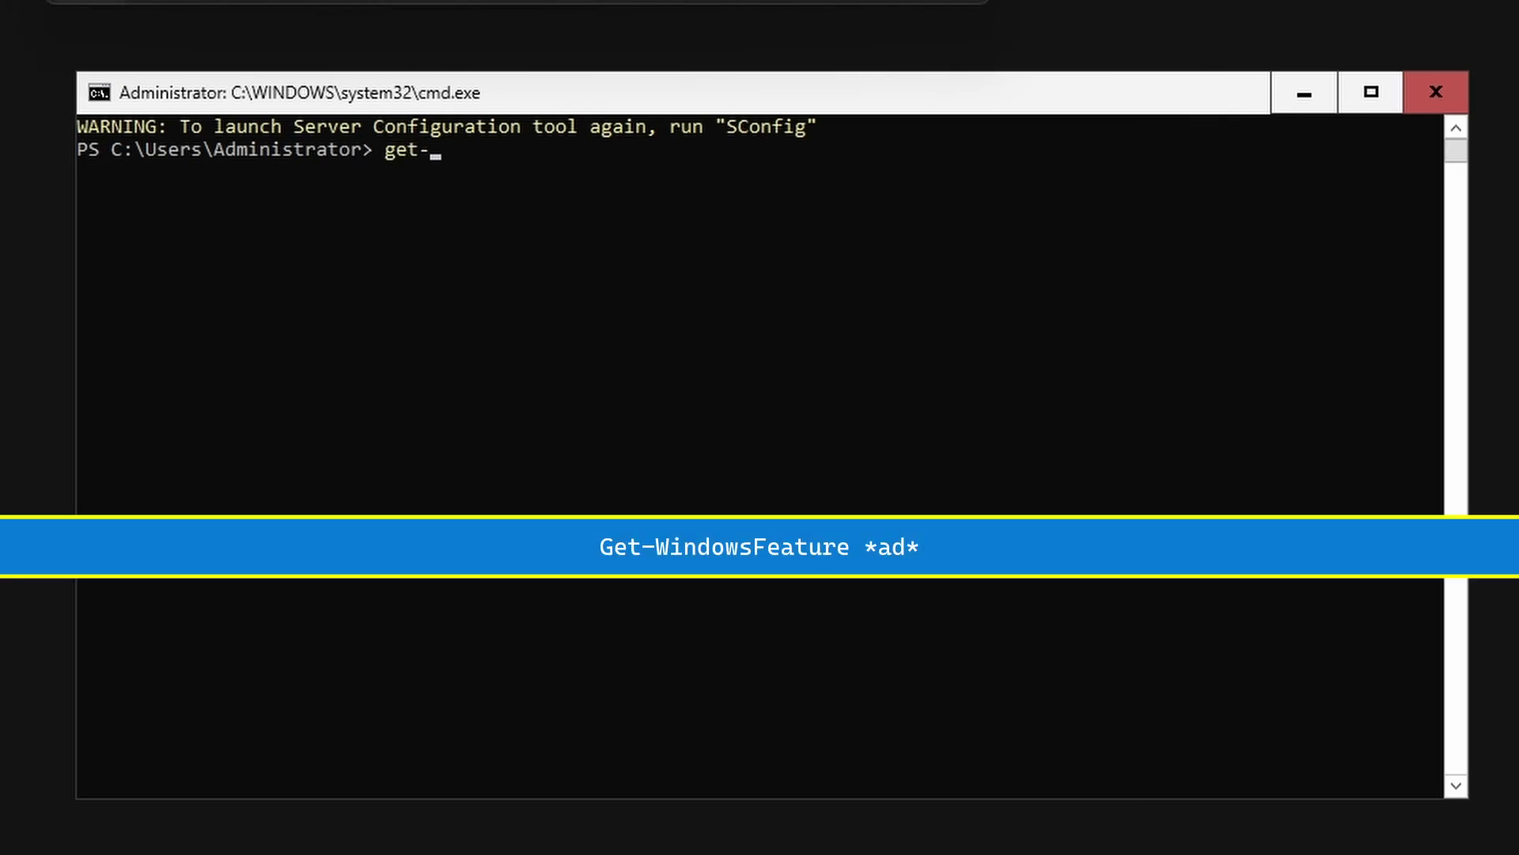
# List AD-related features with Get-WindowsFeature *ad*, then install AD-Domain-Services
pyautogui.write('sf')
pyautogui.press('Tab')
pyautogui.write('*ad*')
pyautogui.press('Return')
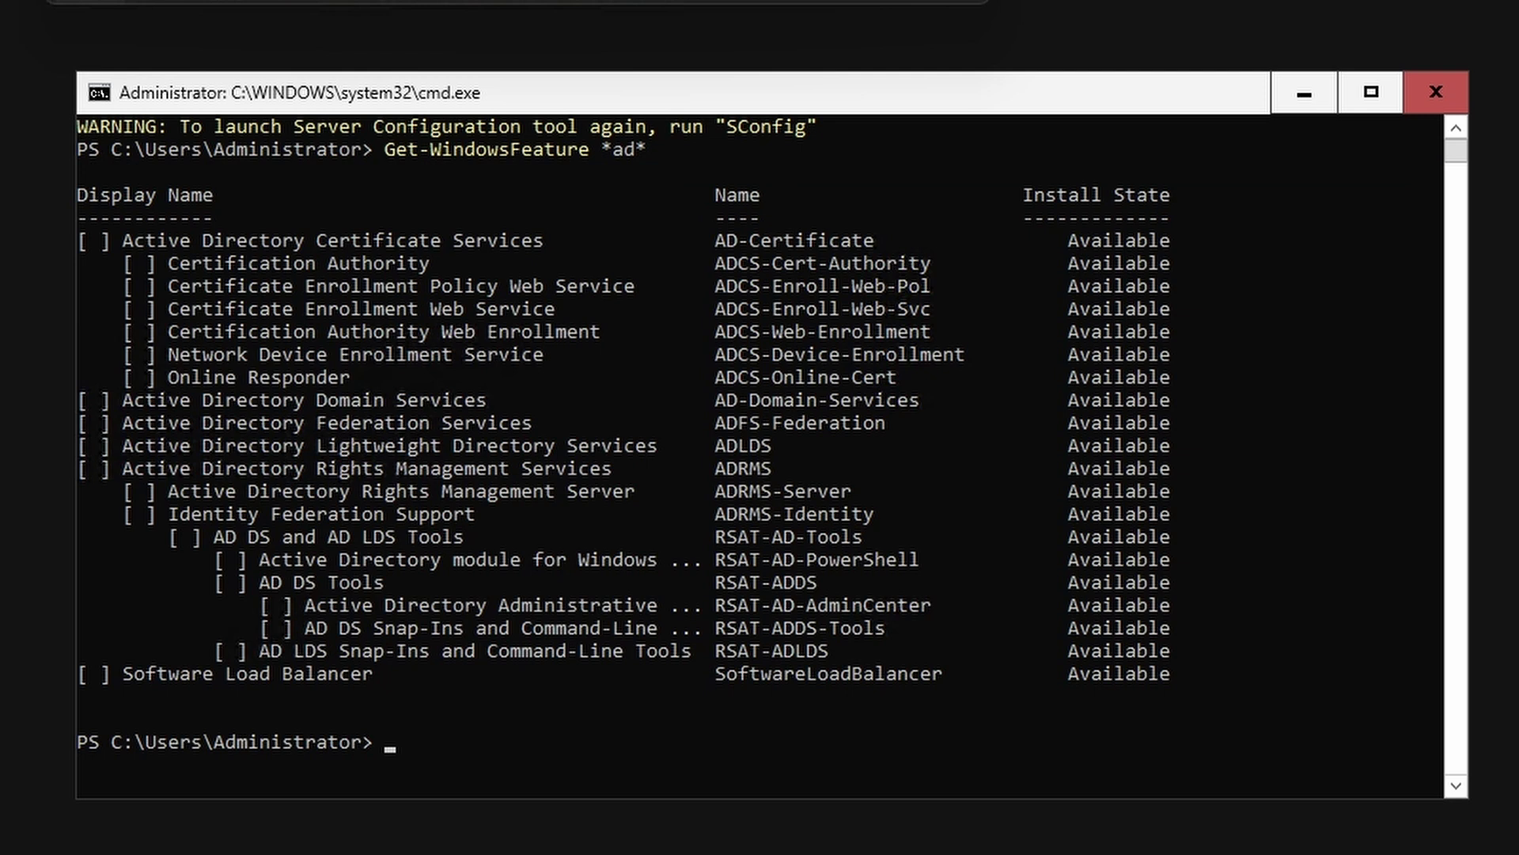
pyautogui.write('Add-WindowsFeature AD-Domain-Services')
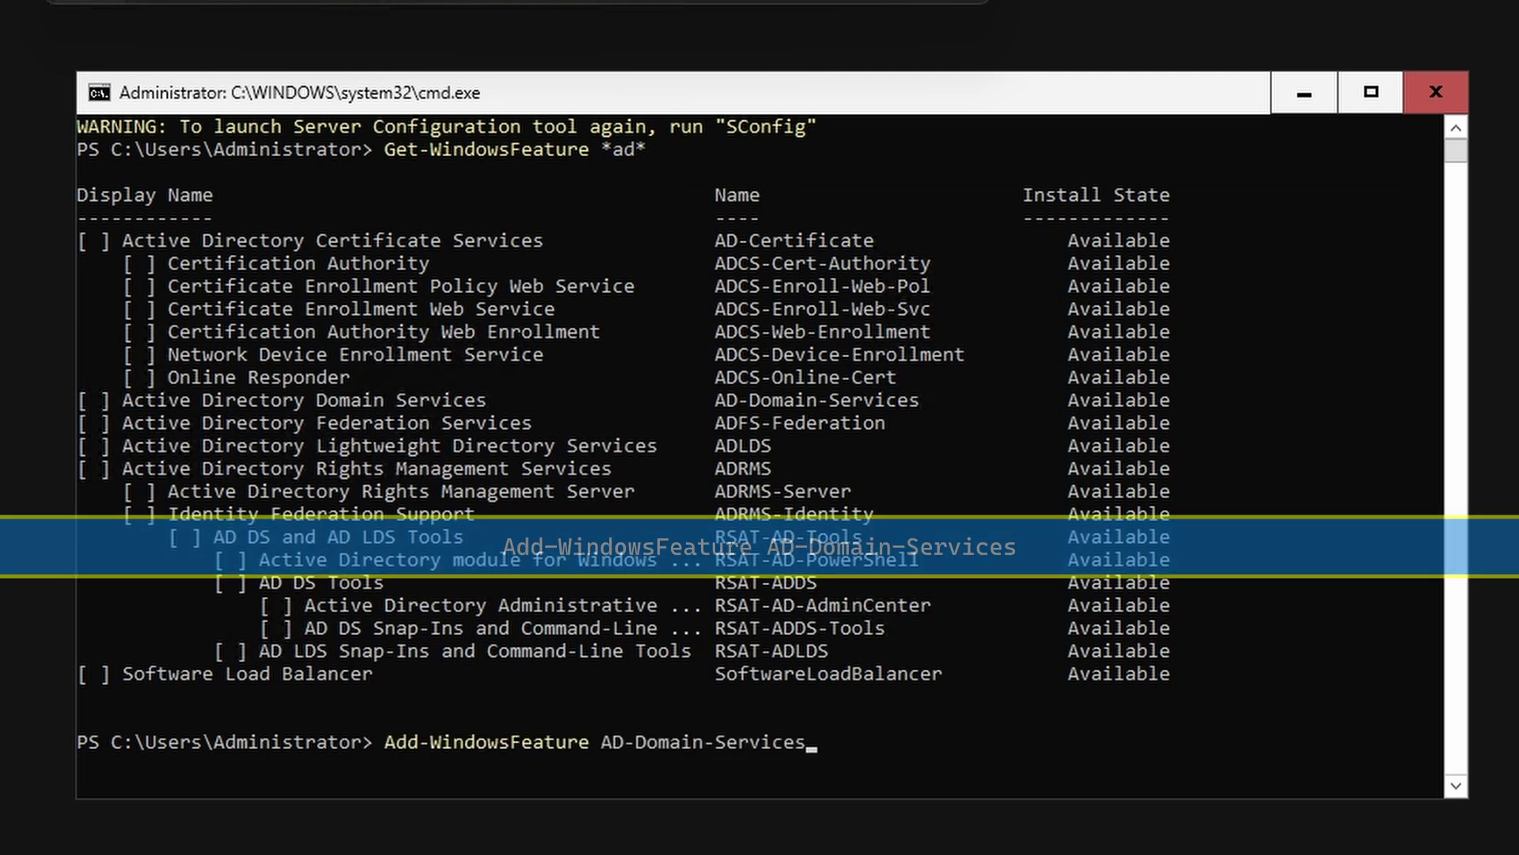
pyautogui.press('Return')
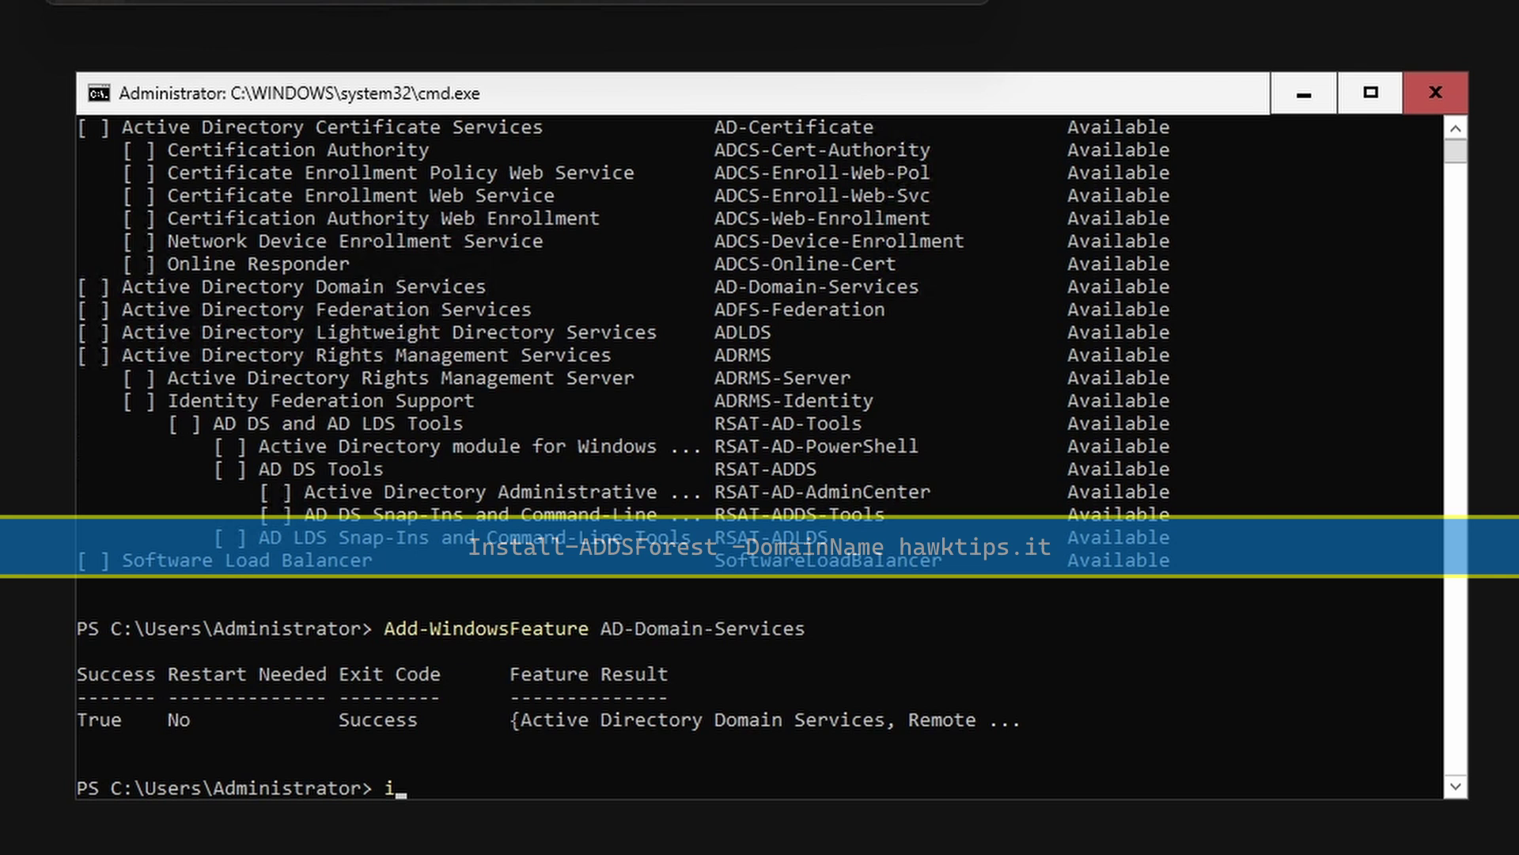
# Run Install-ADDSForest for hawktips.it, enter and confirm the safe mode password, and answer Y
pyautogui.write('install-add')
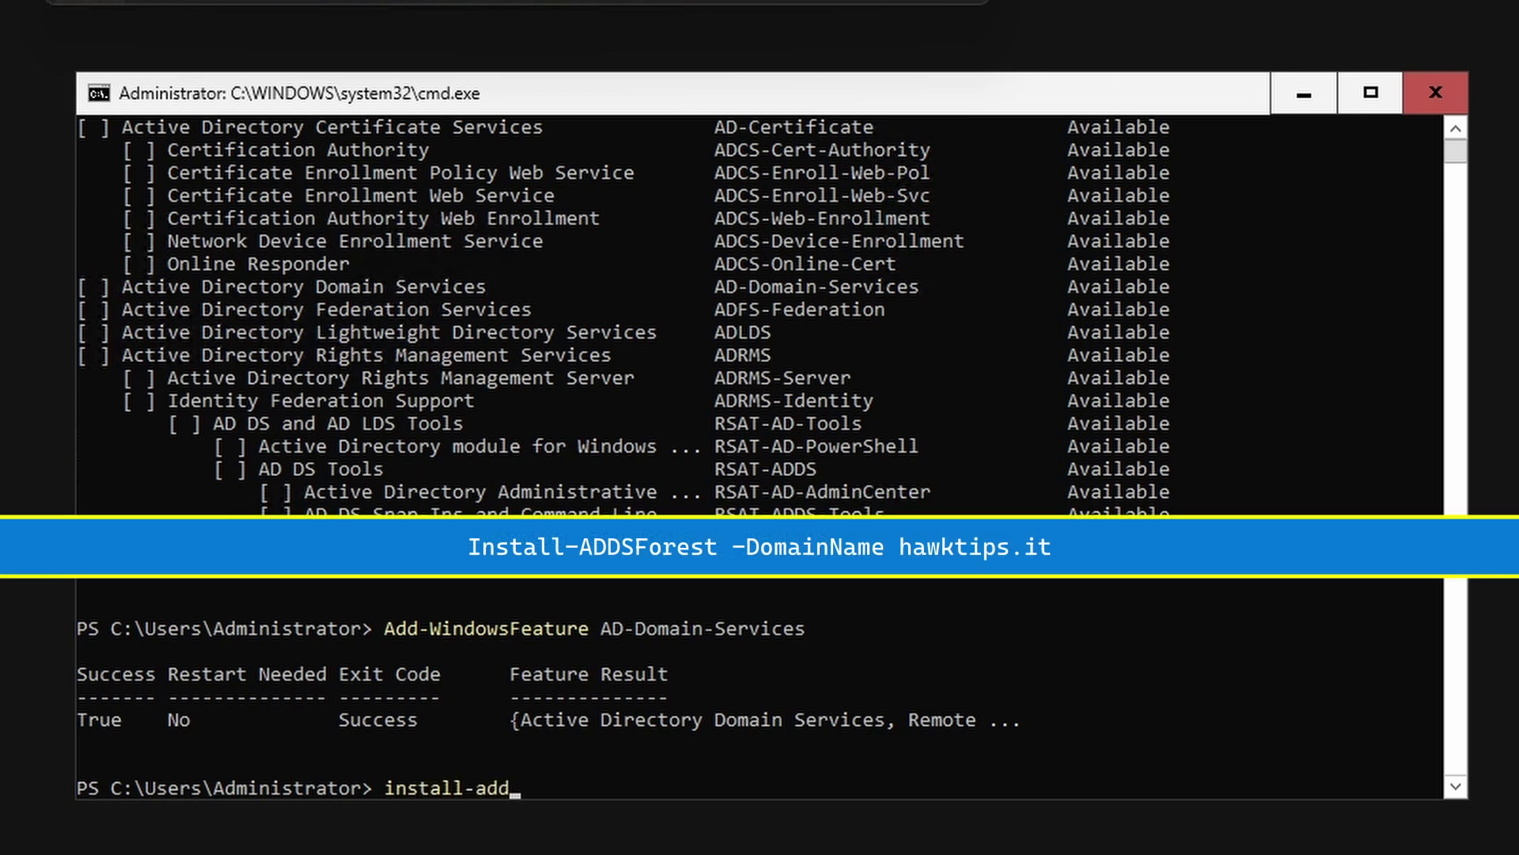
pyautogui.write('sf')
pyautogui.press('Tab')
pyautogui.write('-do')
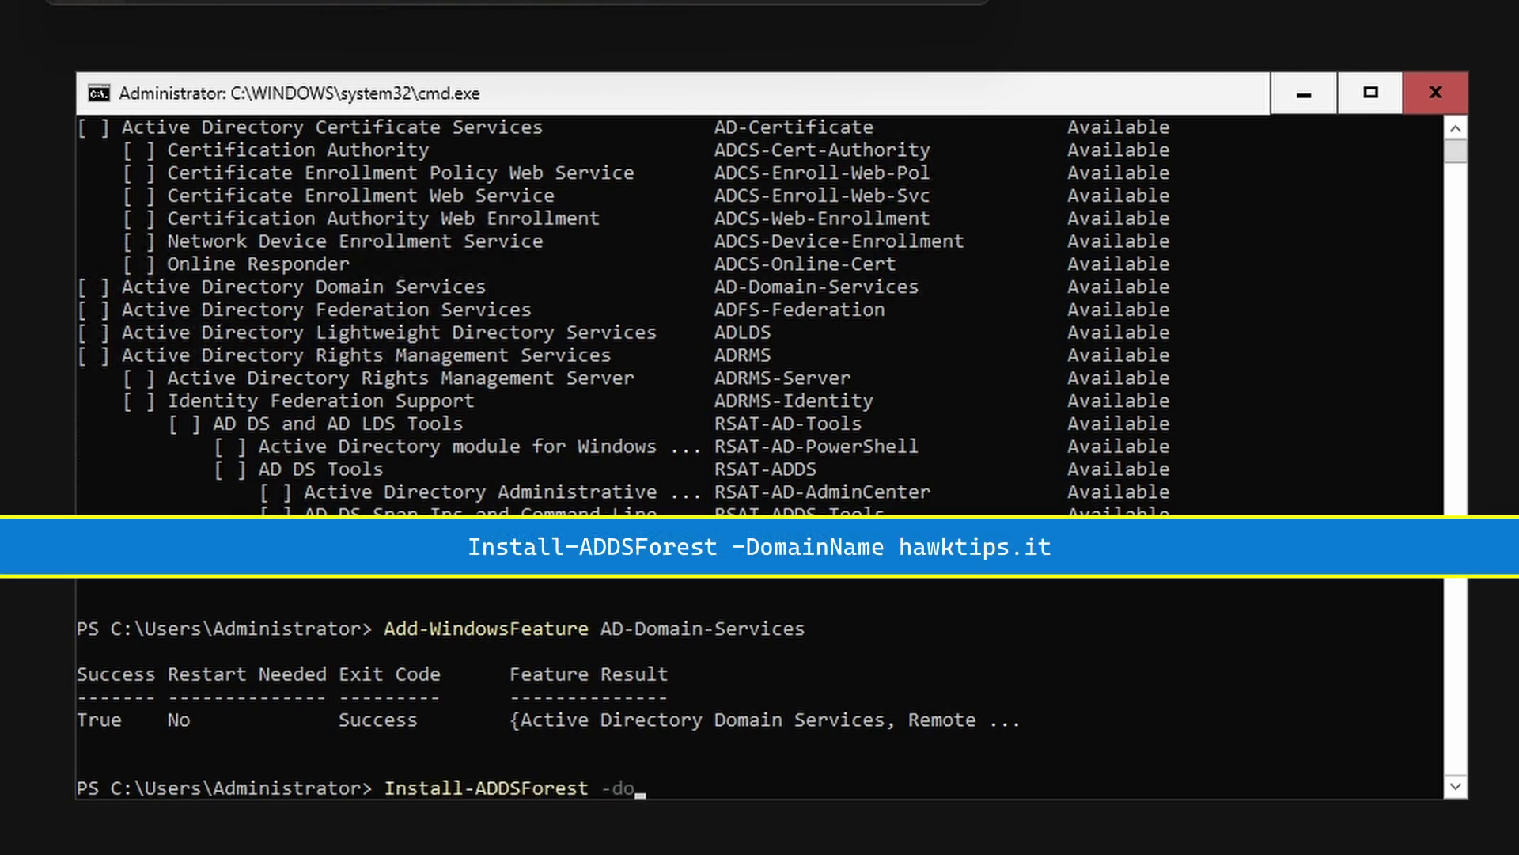
pyautogui.press('Tab')
pyautogui.write('hawktips.it')
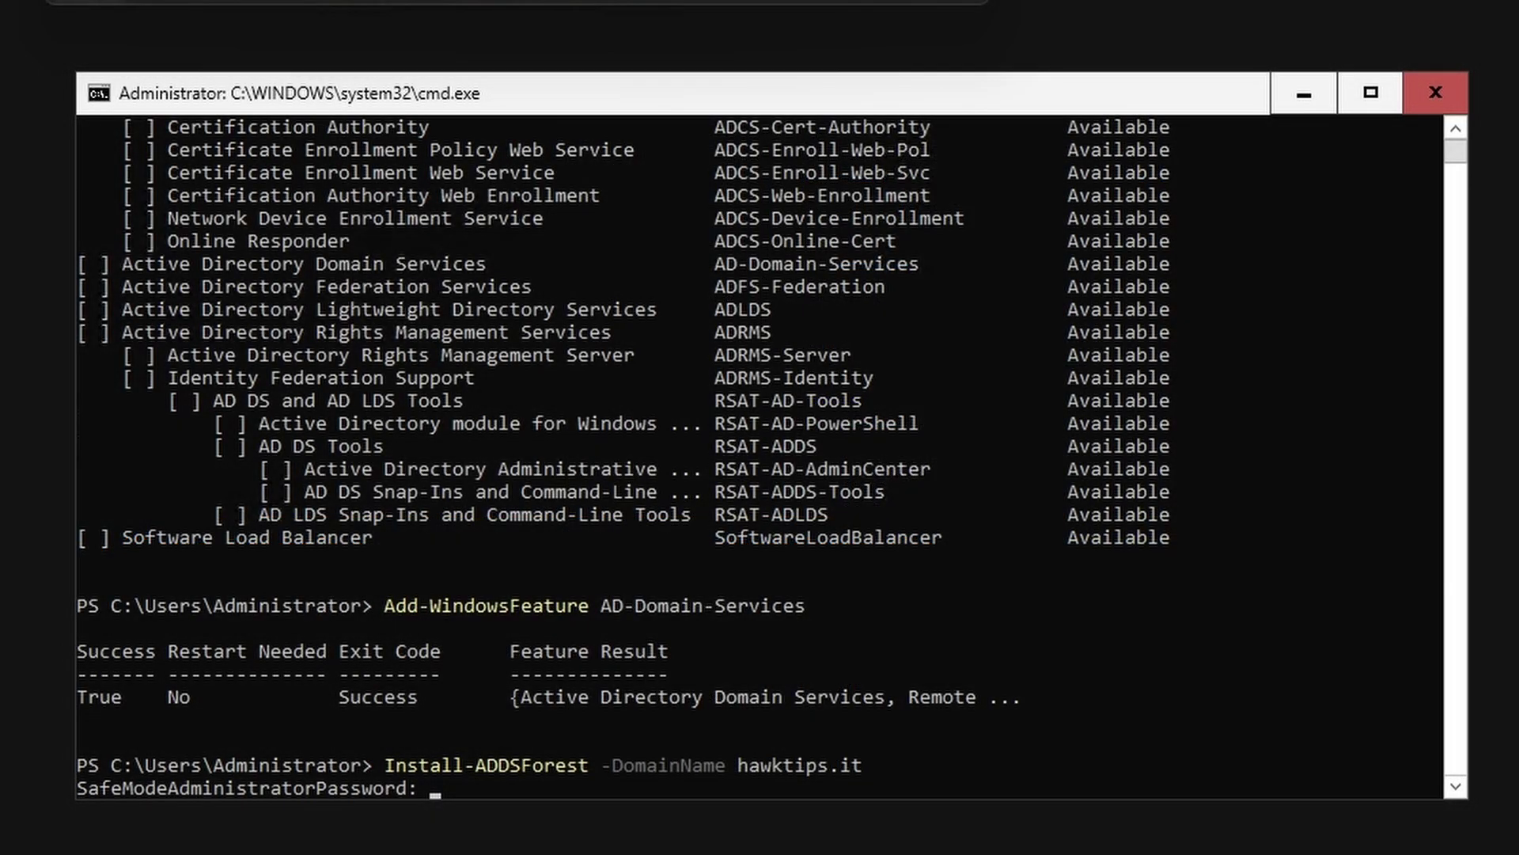
pyautogui.hotkey('ctrl', 'v')
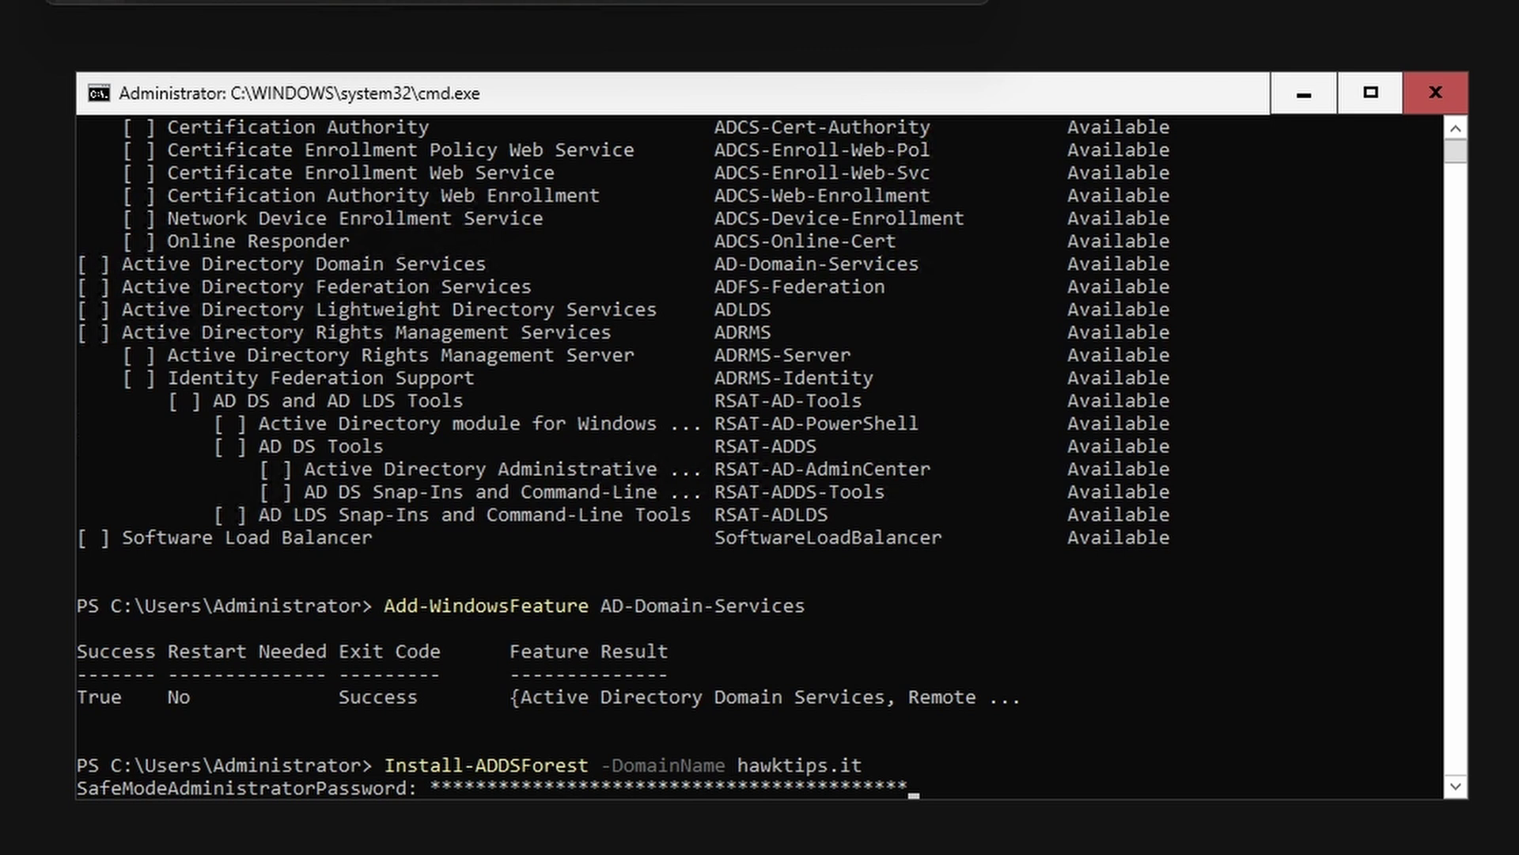
pyautogui.press('Return')
pyautogui.hotkey('ctrl', 'v')
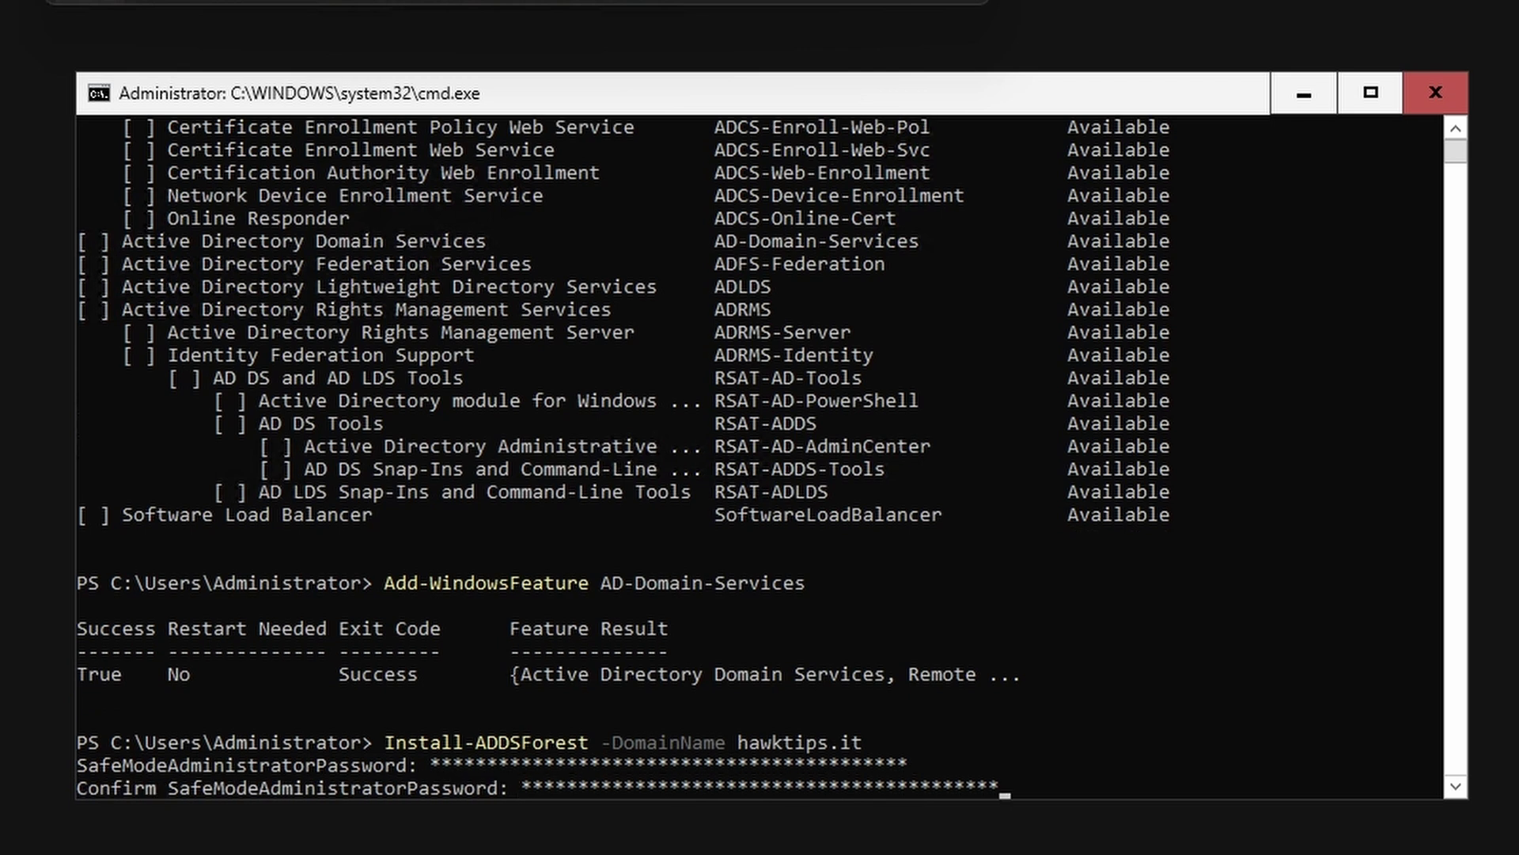
pyautogui.press('Return')
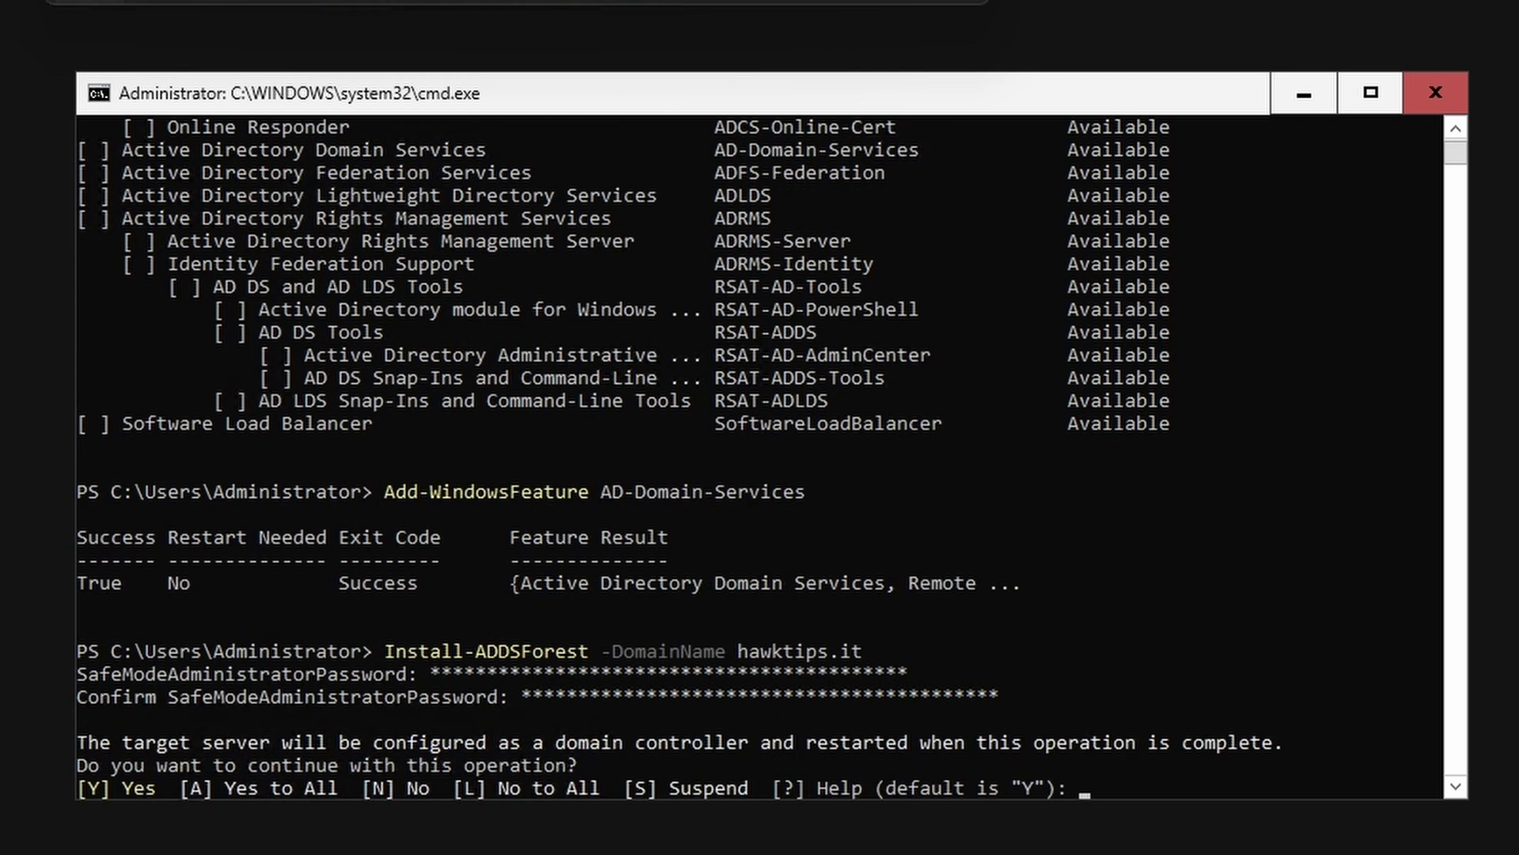
pyautogui.write('y')
pyautogui.press('Return')
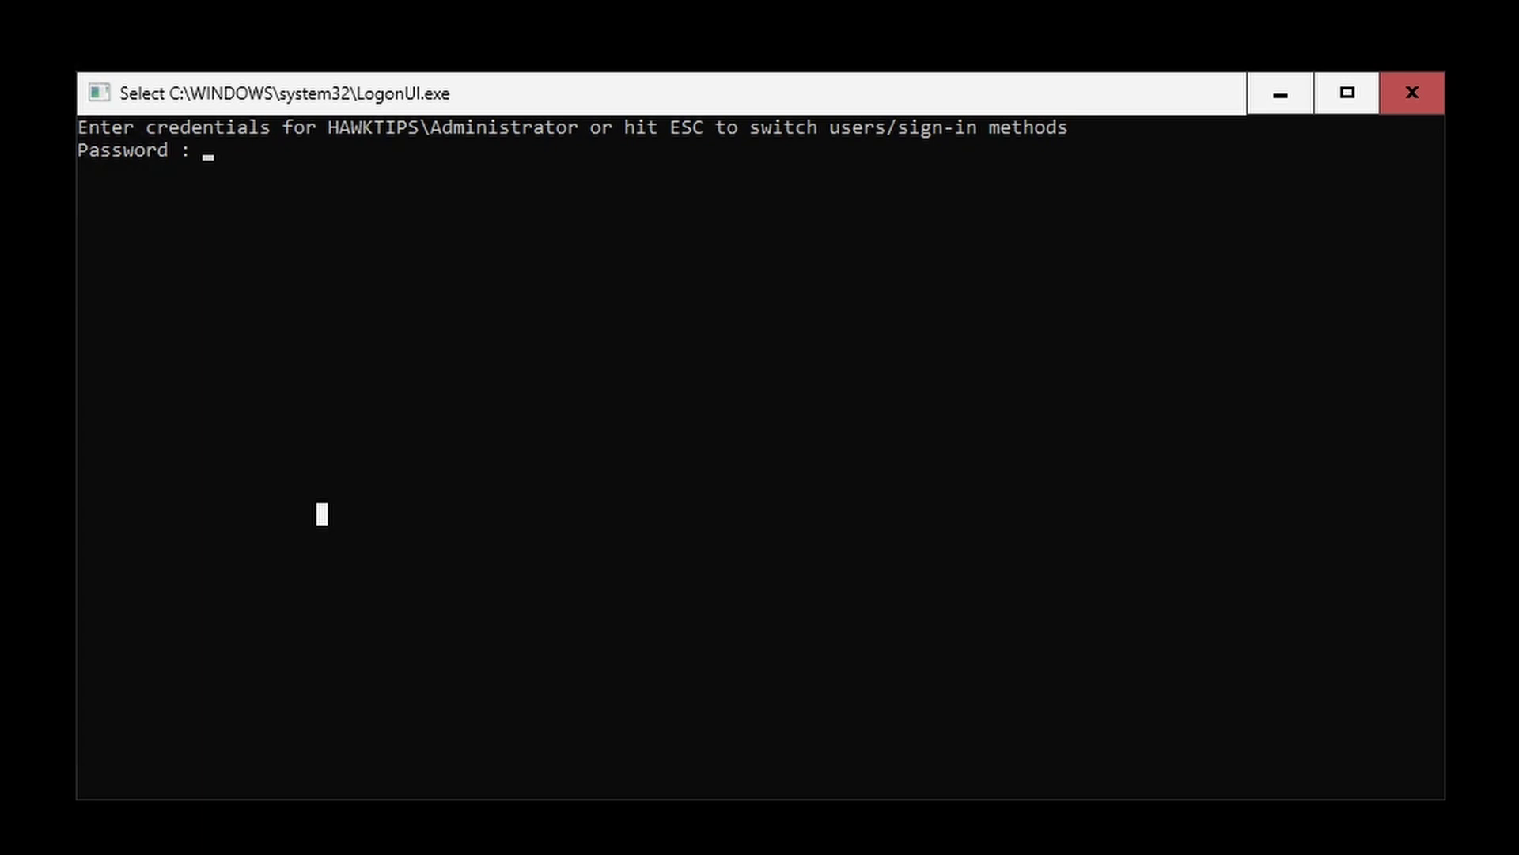
# Sign in with the HAWKTIPS administrator password and exit SConfig to PowerShell
pyautogui.write('********')
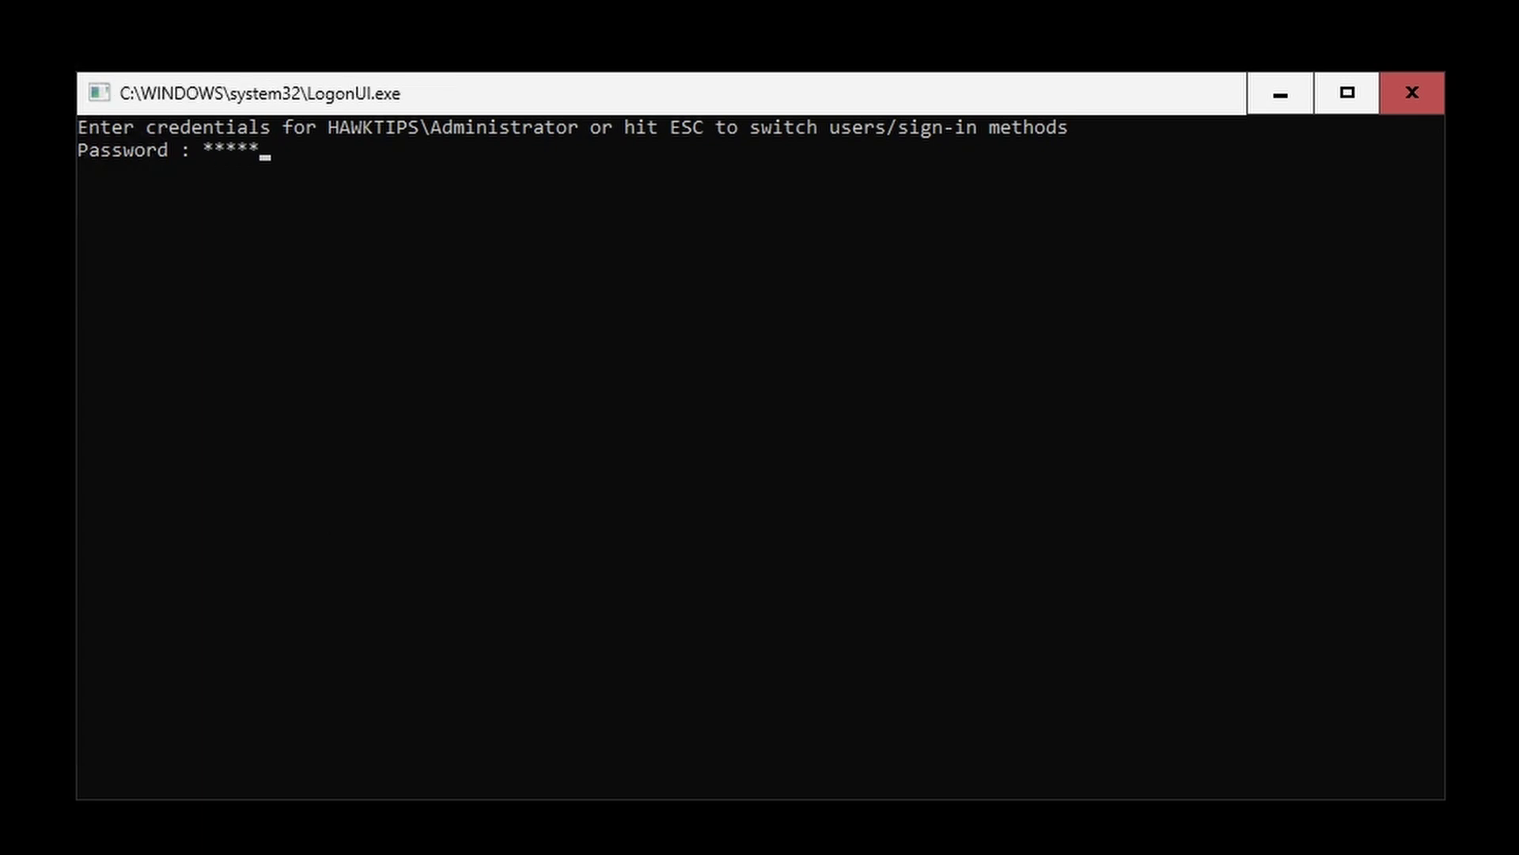
pyautogui.write('******')
pyautogui.press('Return')
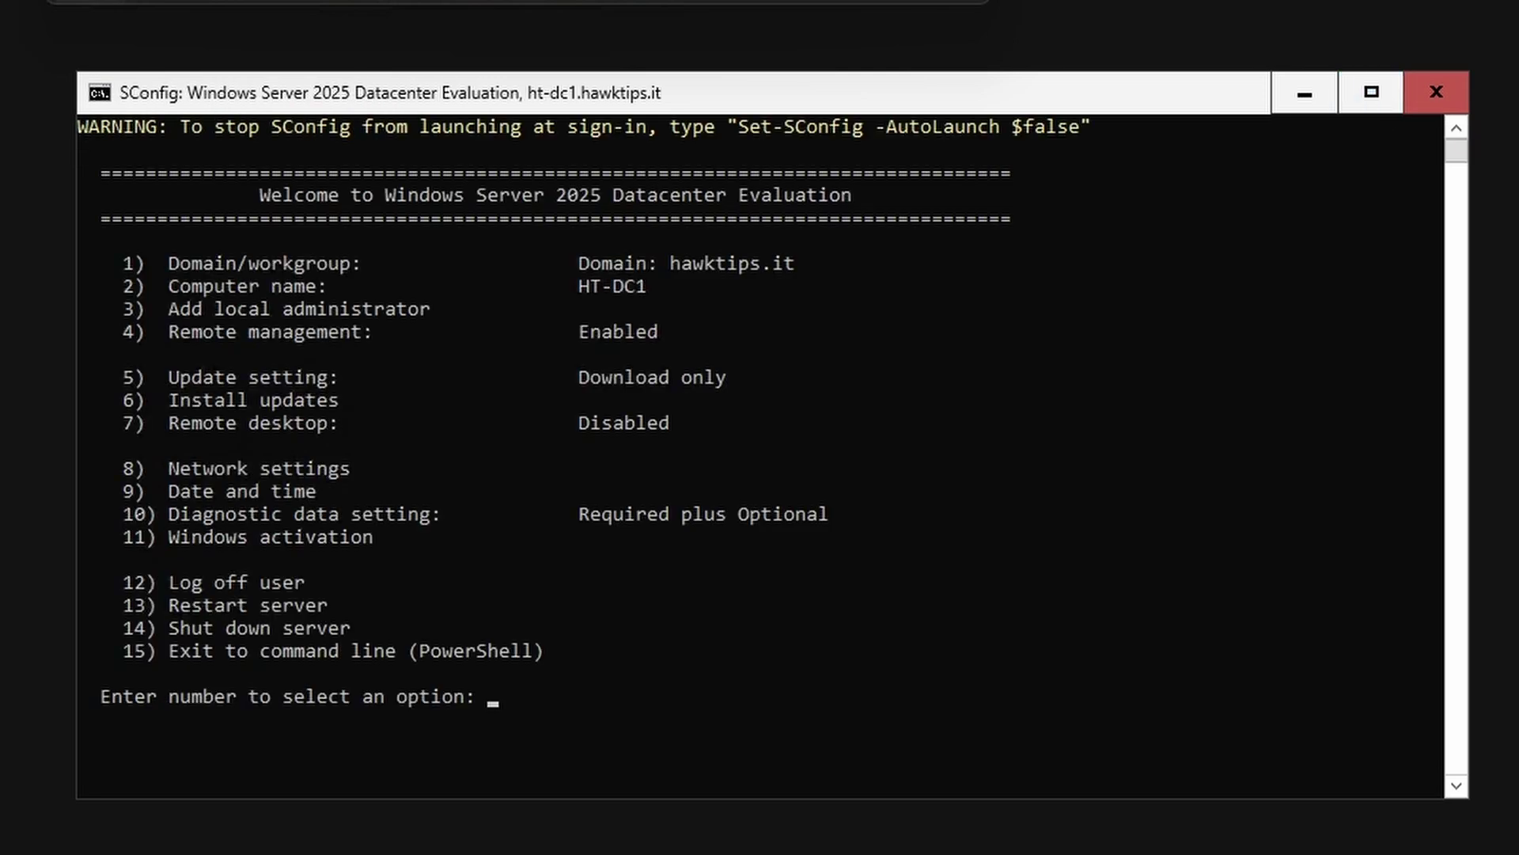
pyautogui.write('15')
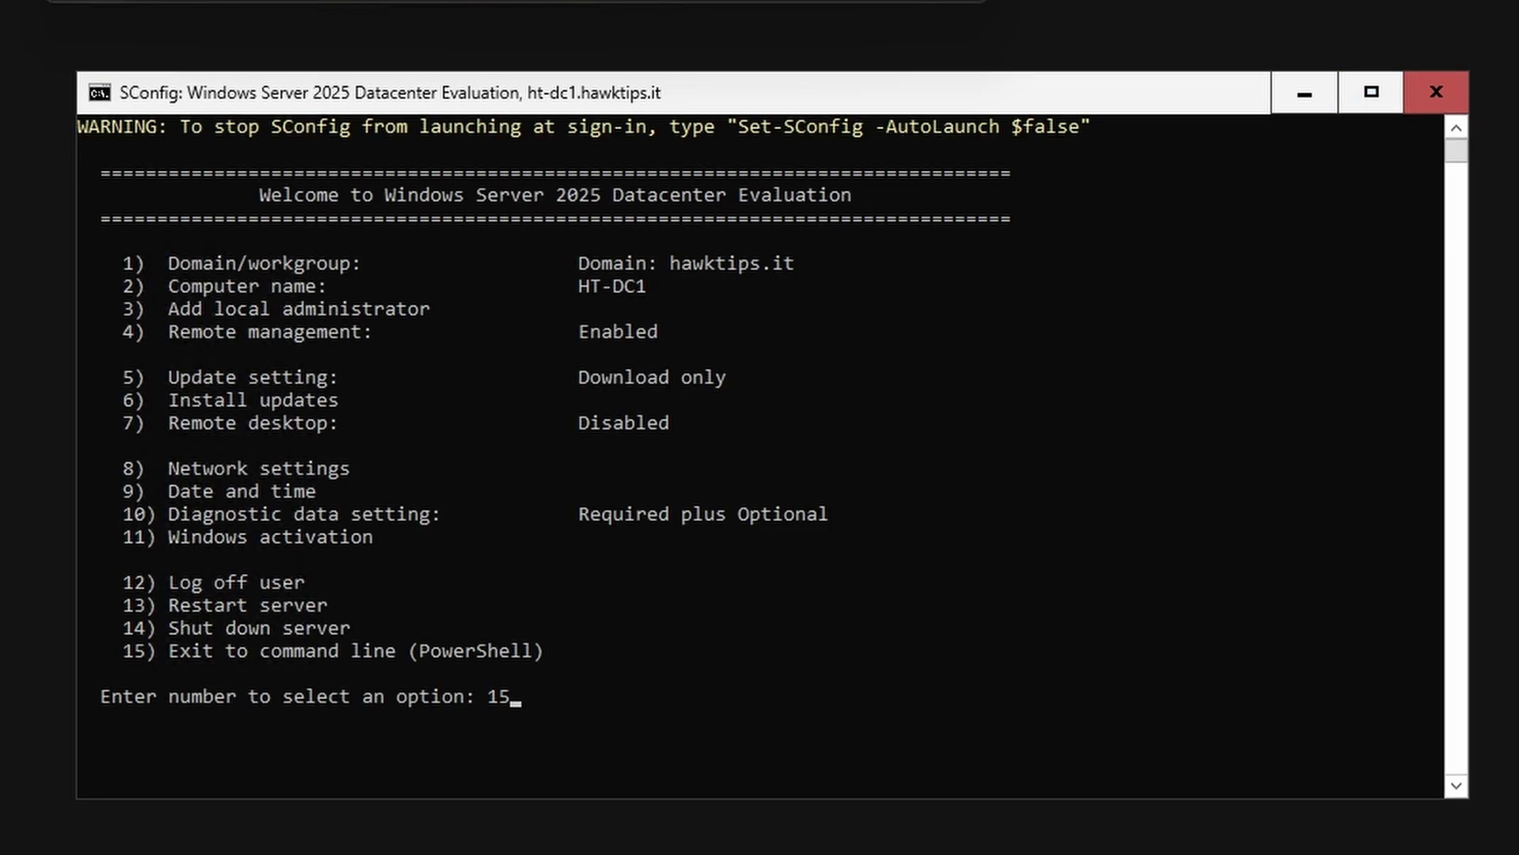
pyautogui.press('Return')
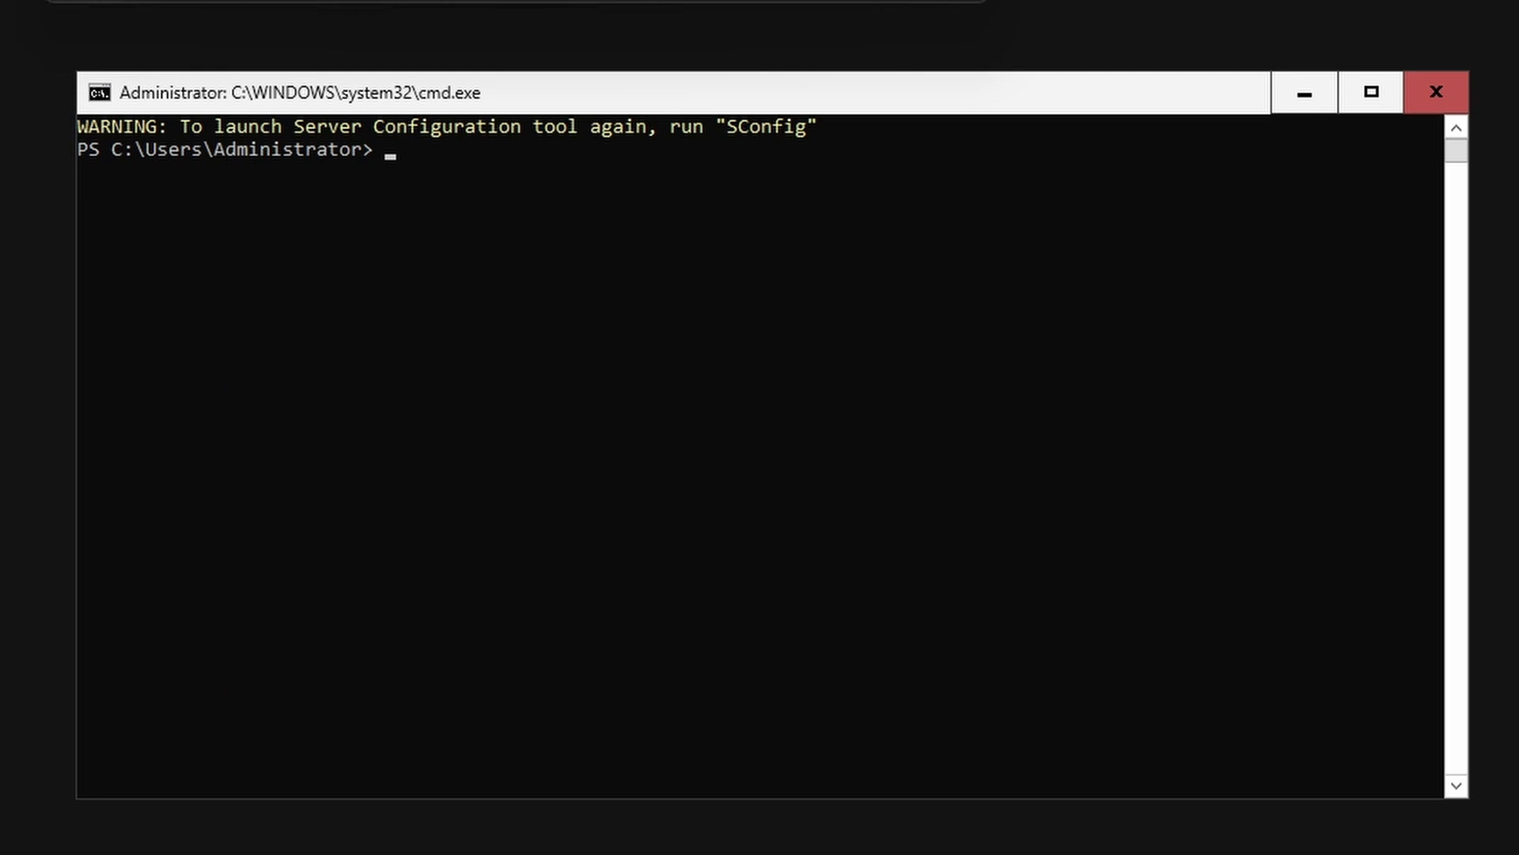
# Run Get-ADForest and Get-ADDomain to review hawktips.it and ht-dc1's master roles
pyautogui.write('get-adfo')
pyautogui.press('Tab')
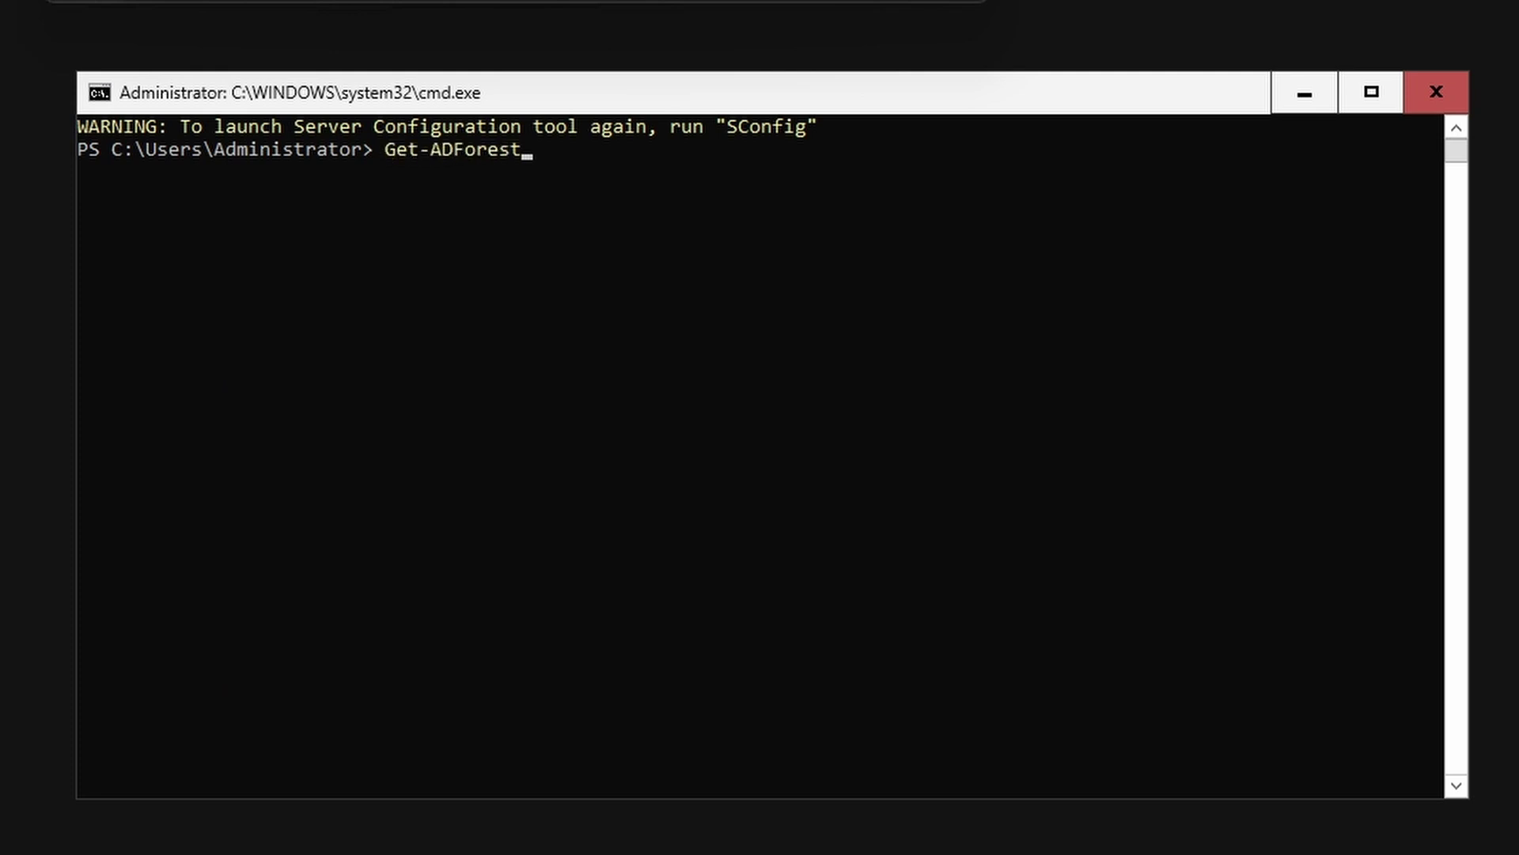
pyautogui.press('Return')
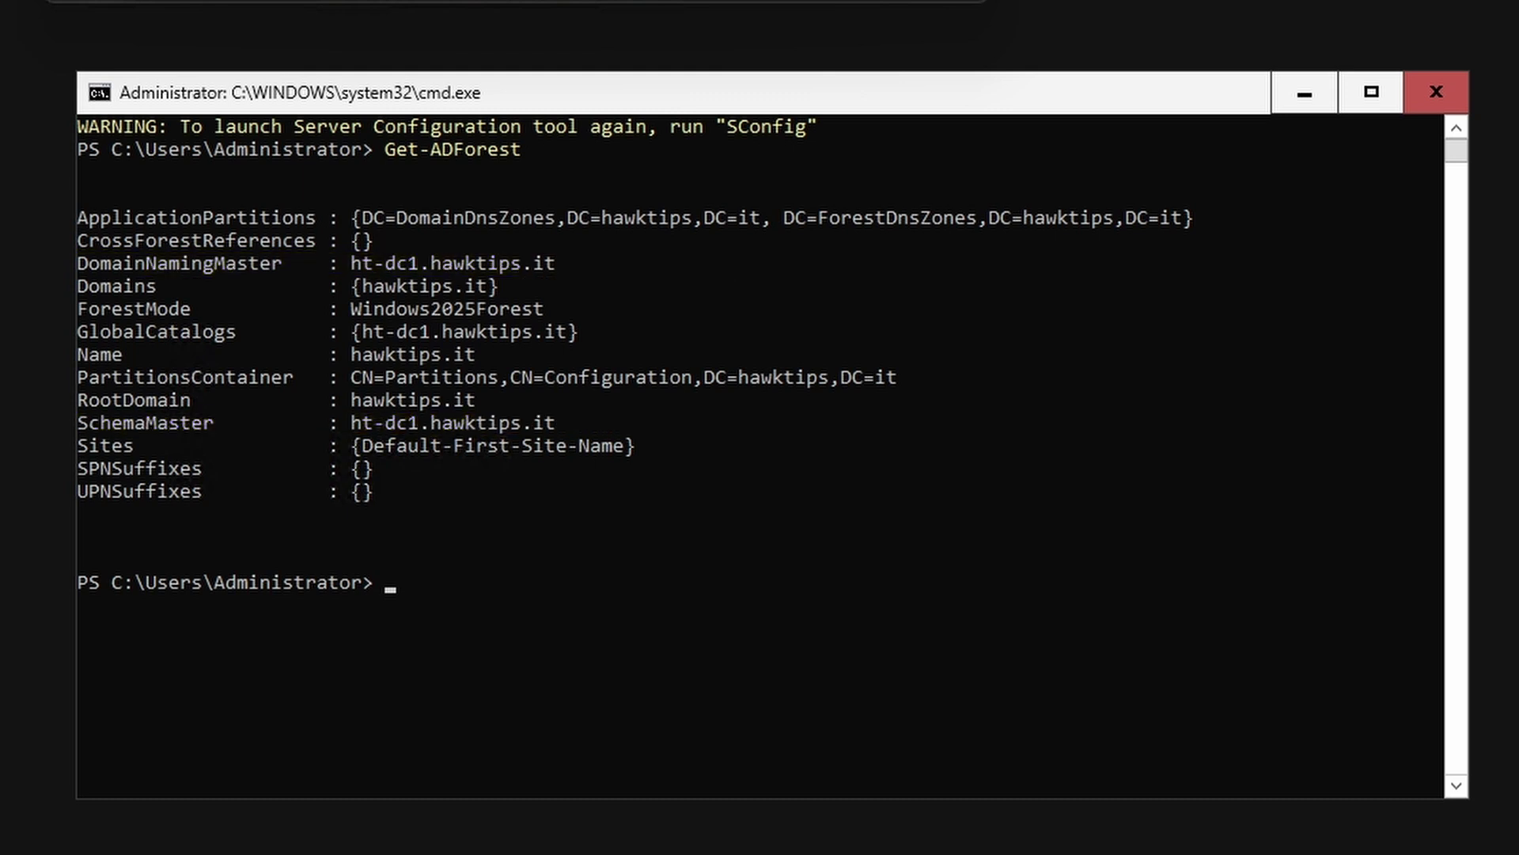
pyautogui.write('Get-ADdo')
pyautogui.press('Tab')
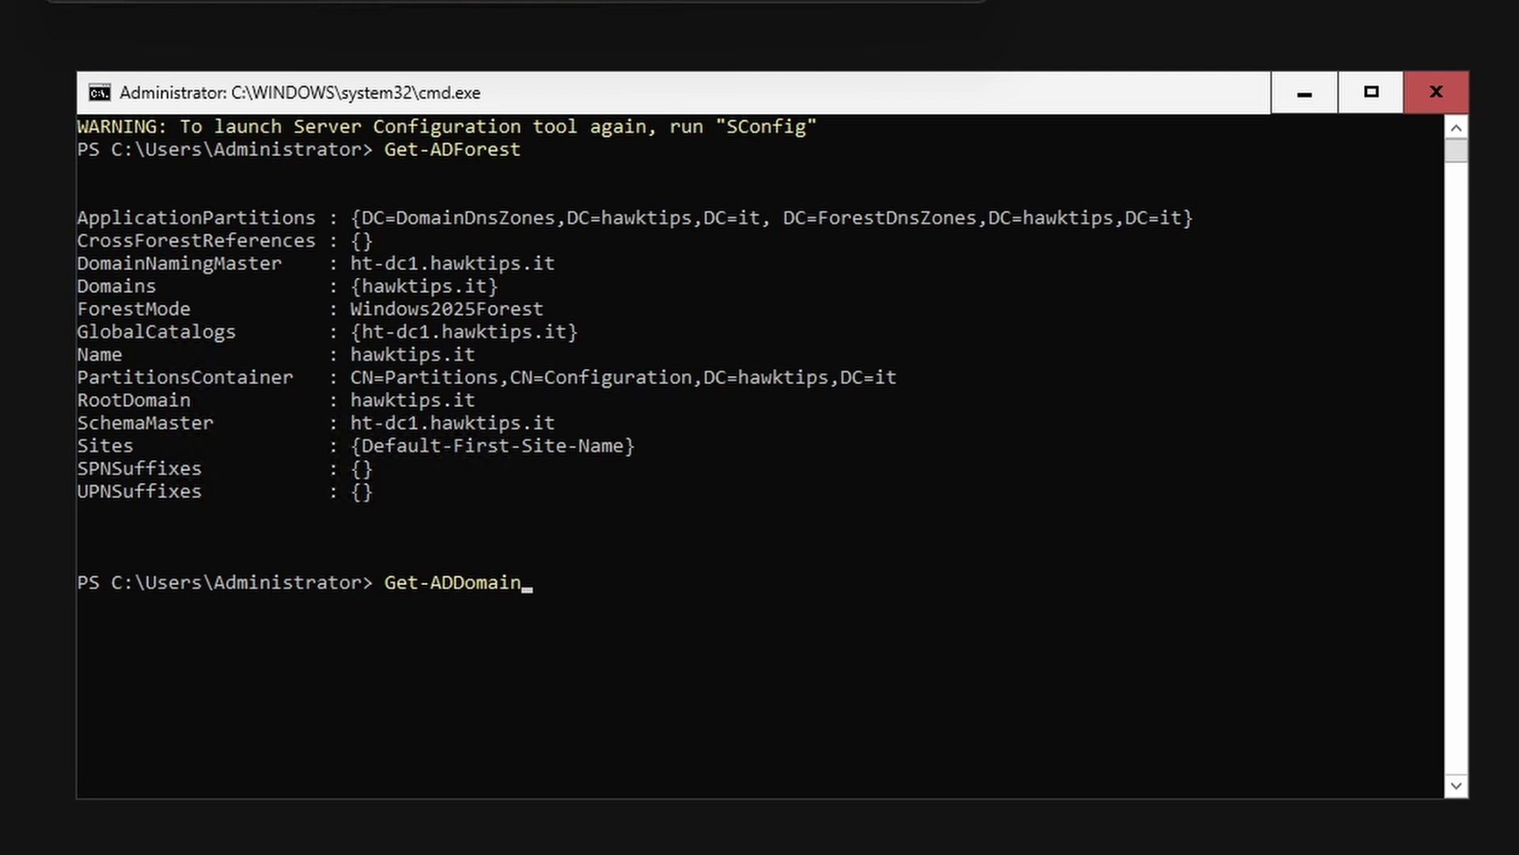
pyautogui.press('Return')
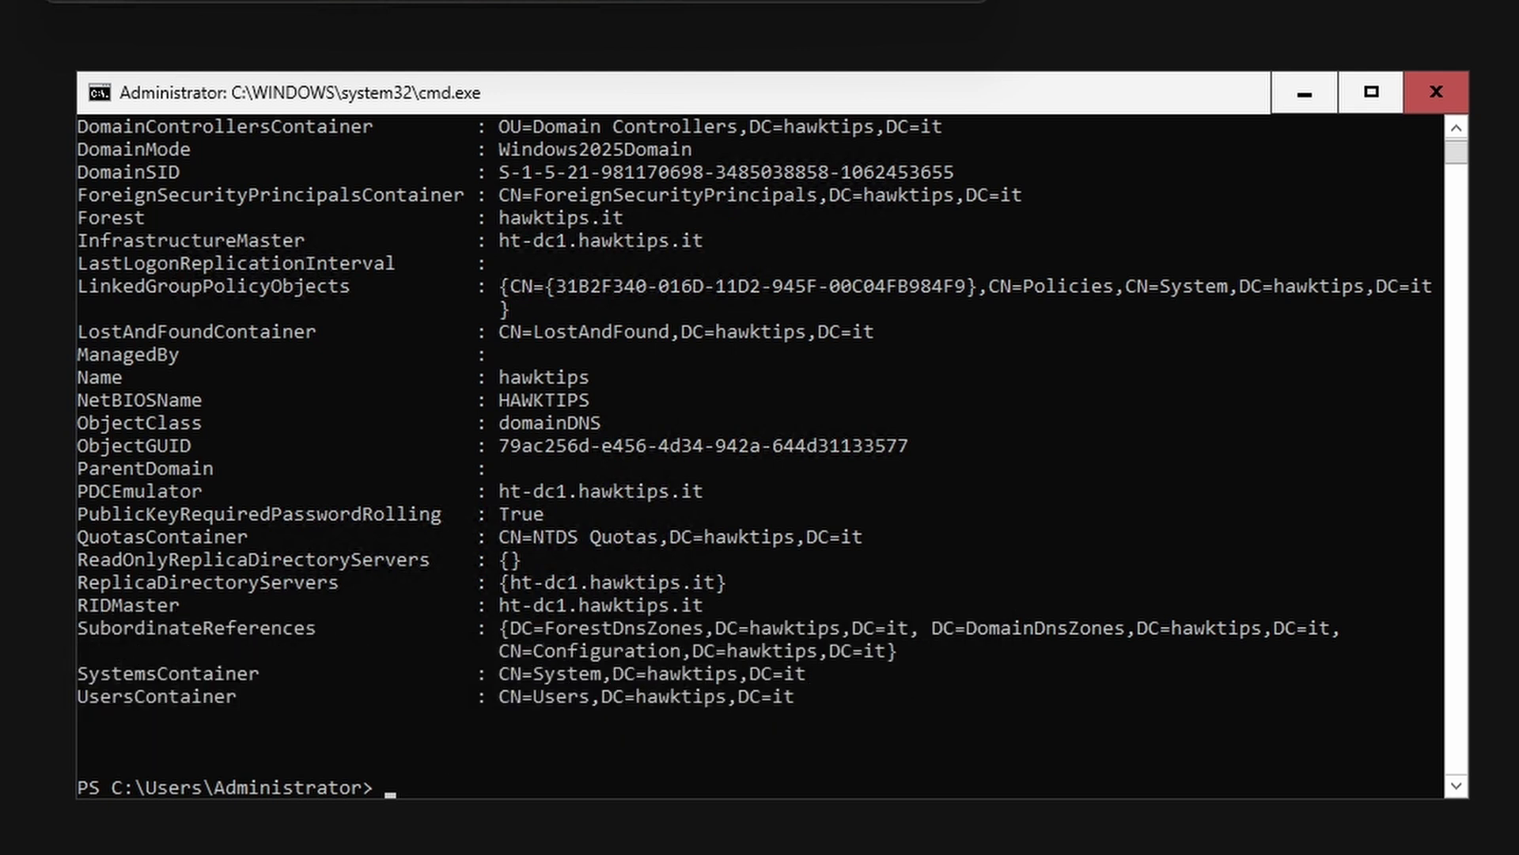
# Create the Domain Users and Domain Computers OUs, then an enabled, non-expiring backup admin user
pyautogui.write('New-ADOrganizationalUnit "Domain Users"')
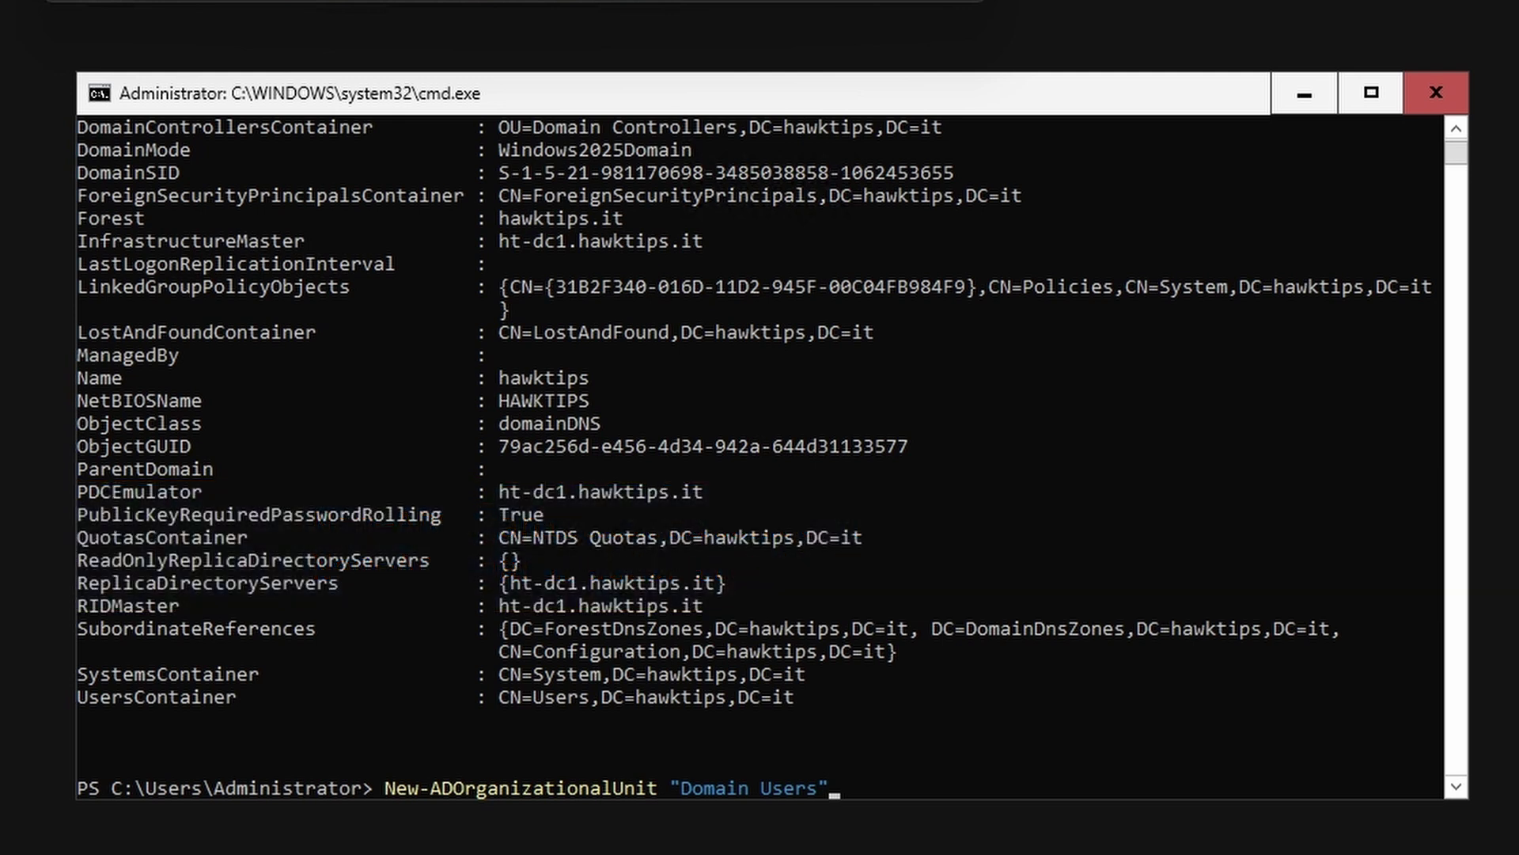
pyautogui.press('Return')
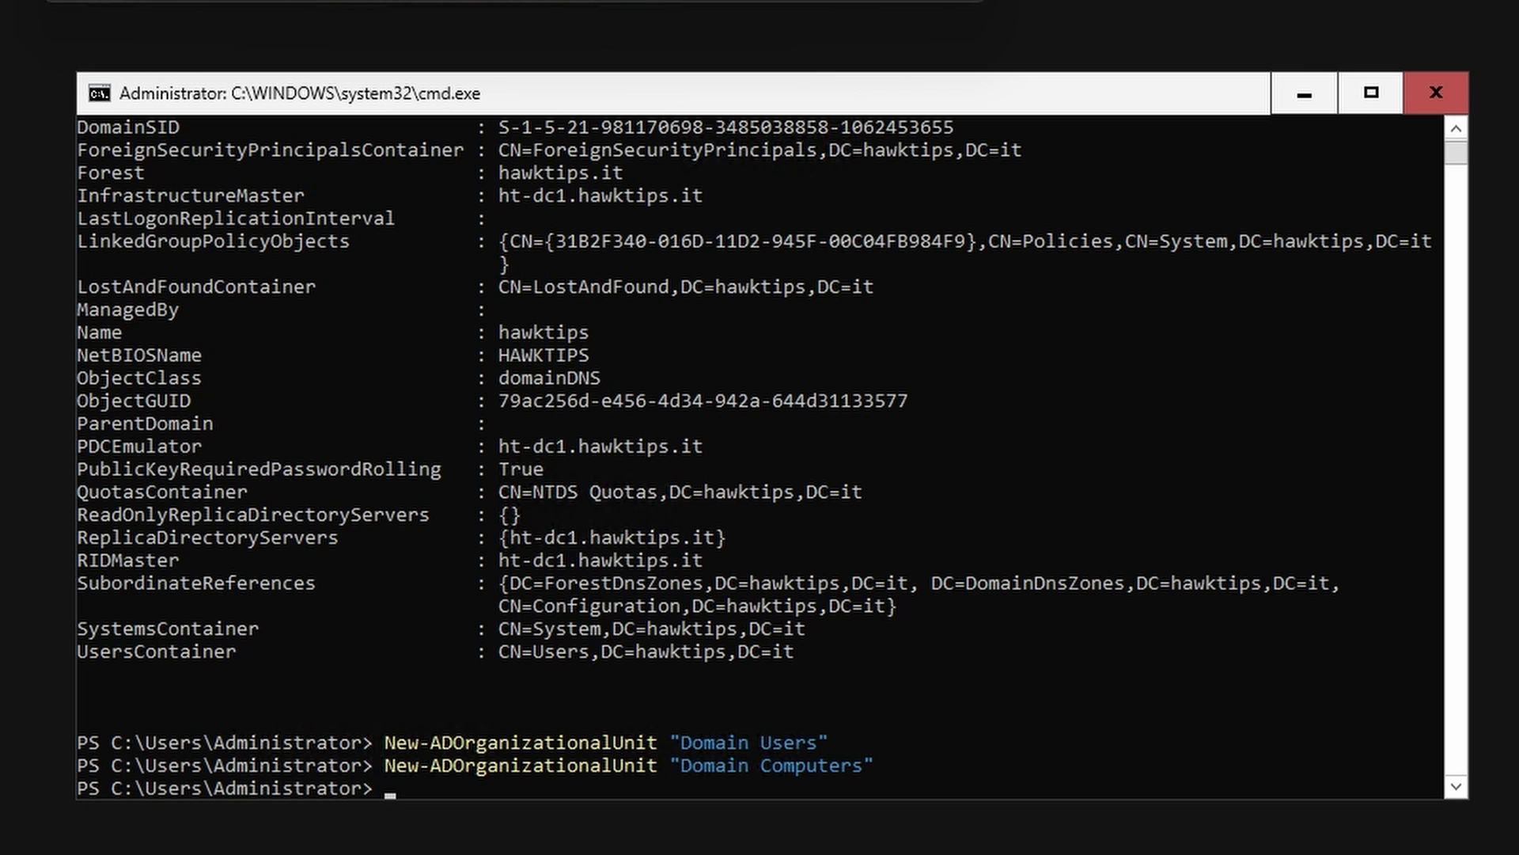
pyautogui.hotkey('ctrl', 'v')
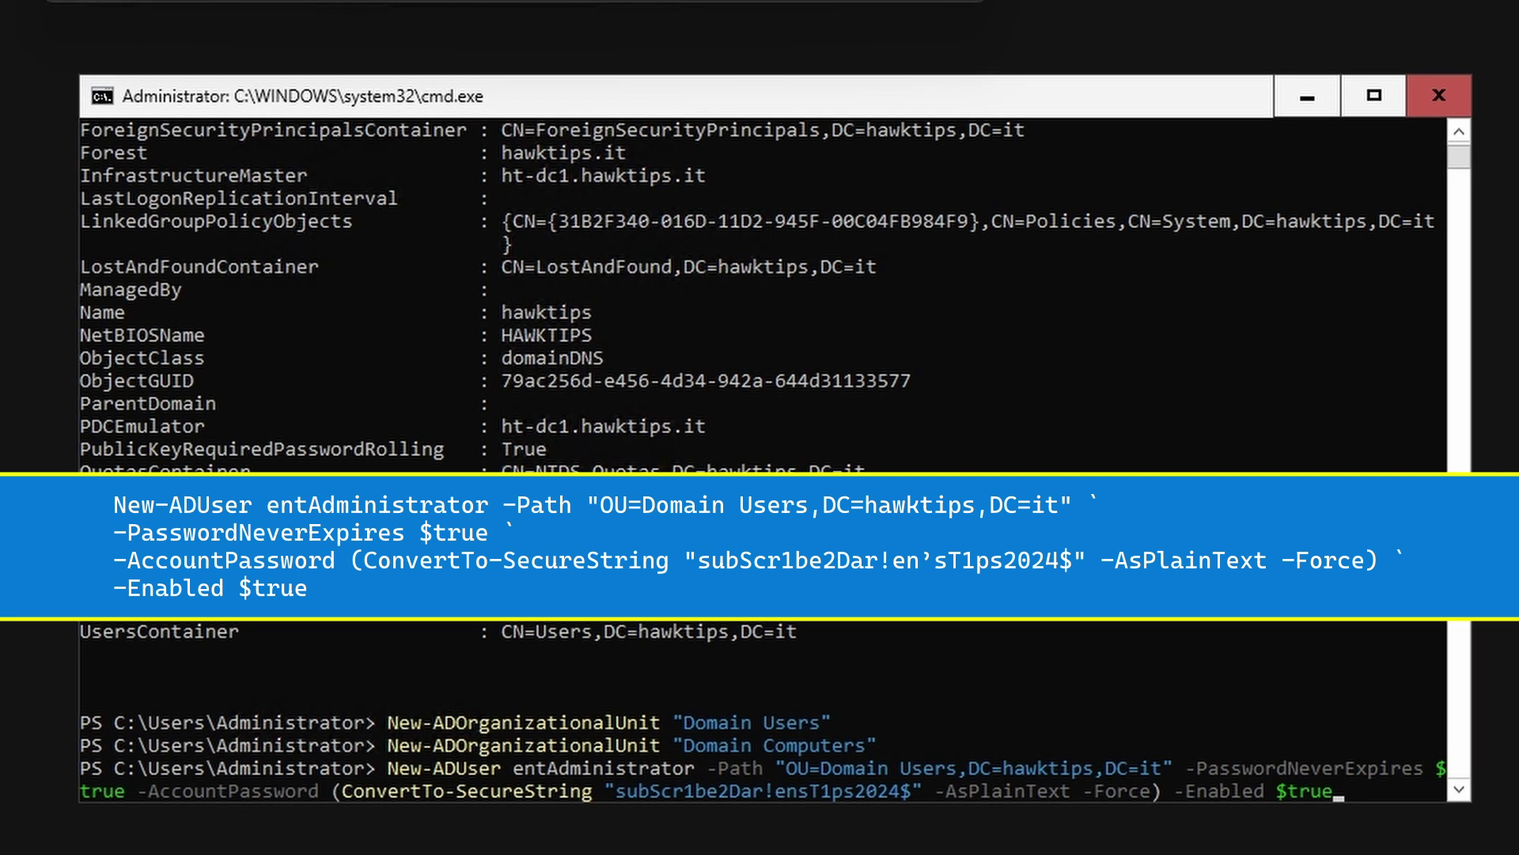
pyautogui.press('Return')
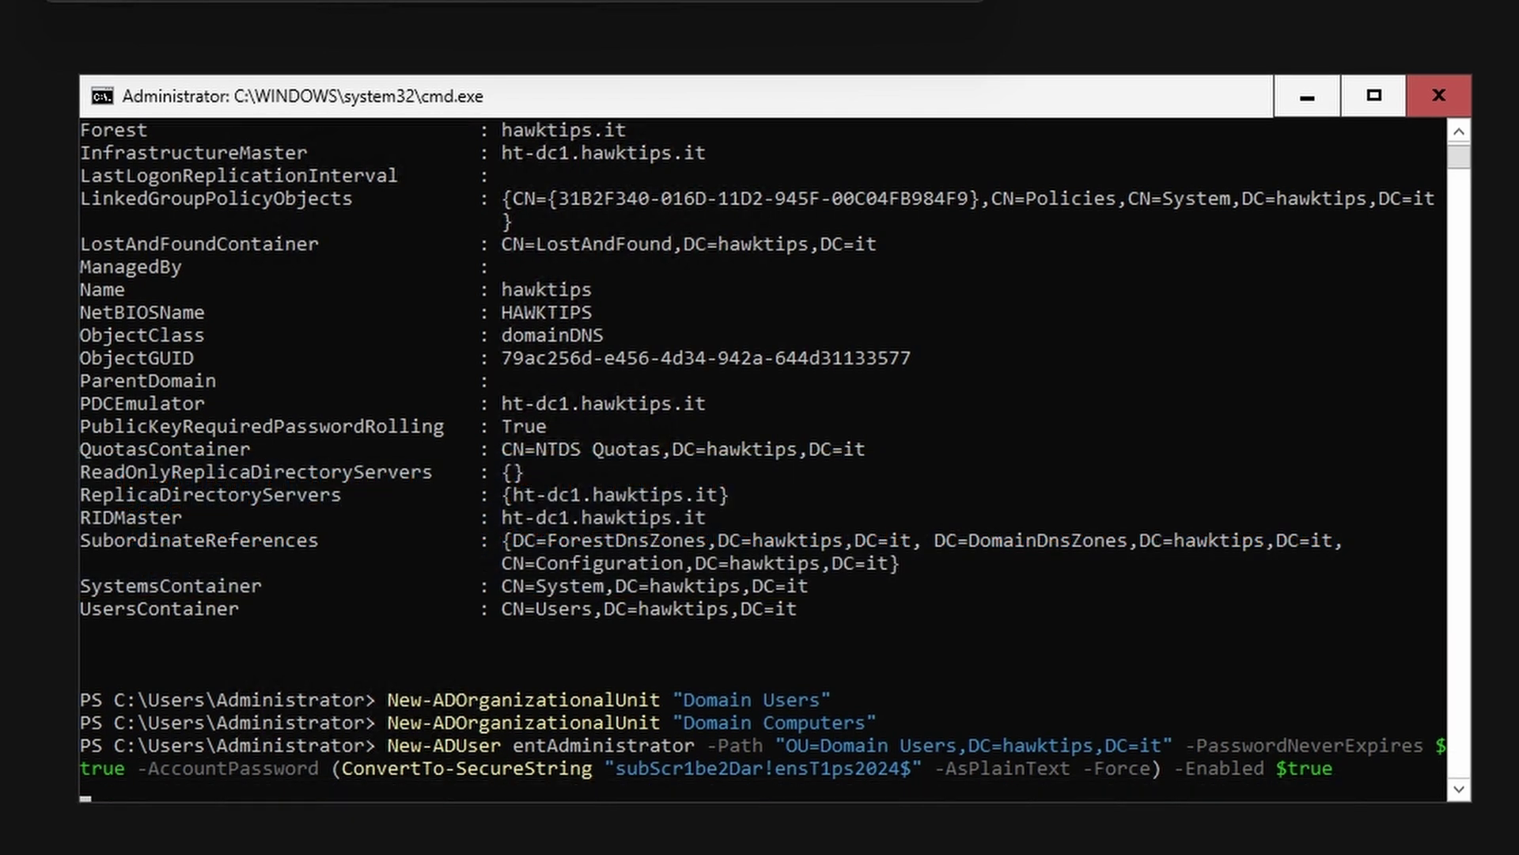
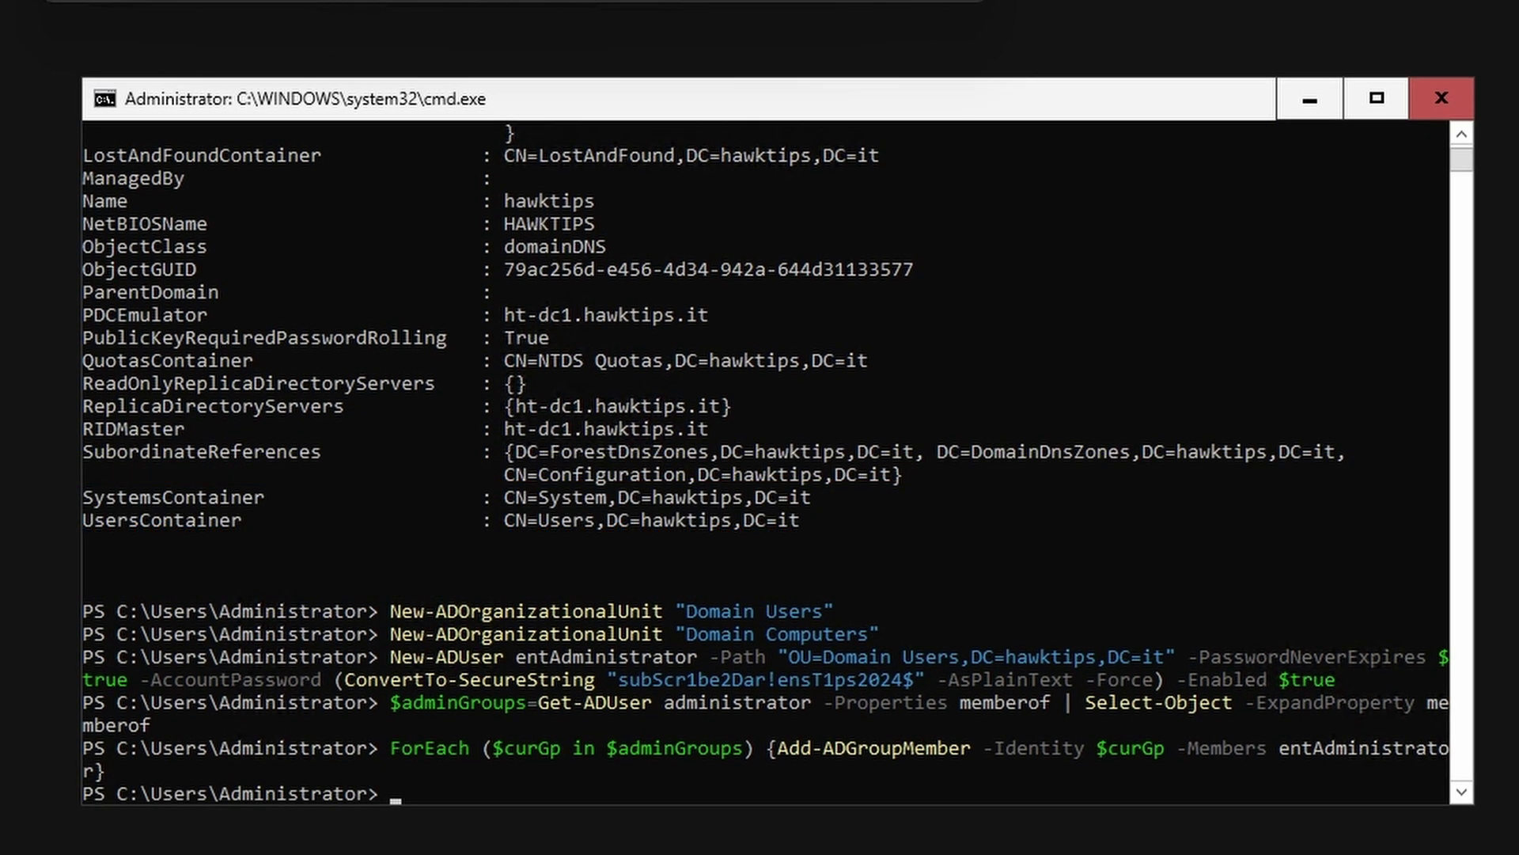
# List entAdministrator's group memberships, then create the 10.94.9.0/24 reverse DNS zone and confirm it appears in Get-DnsServerZone
pyautogui.write('Get-ADUser entAdministrator -Properties memberof | Select-Object -ExpandProperty memberof')
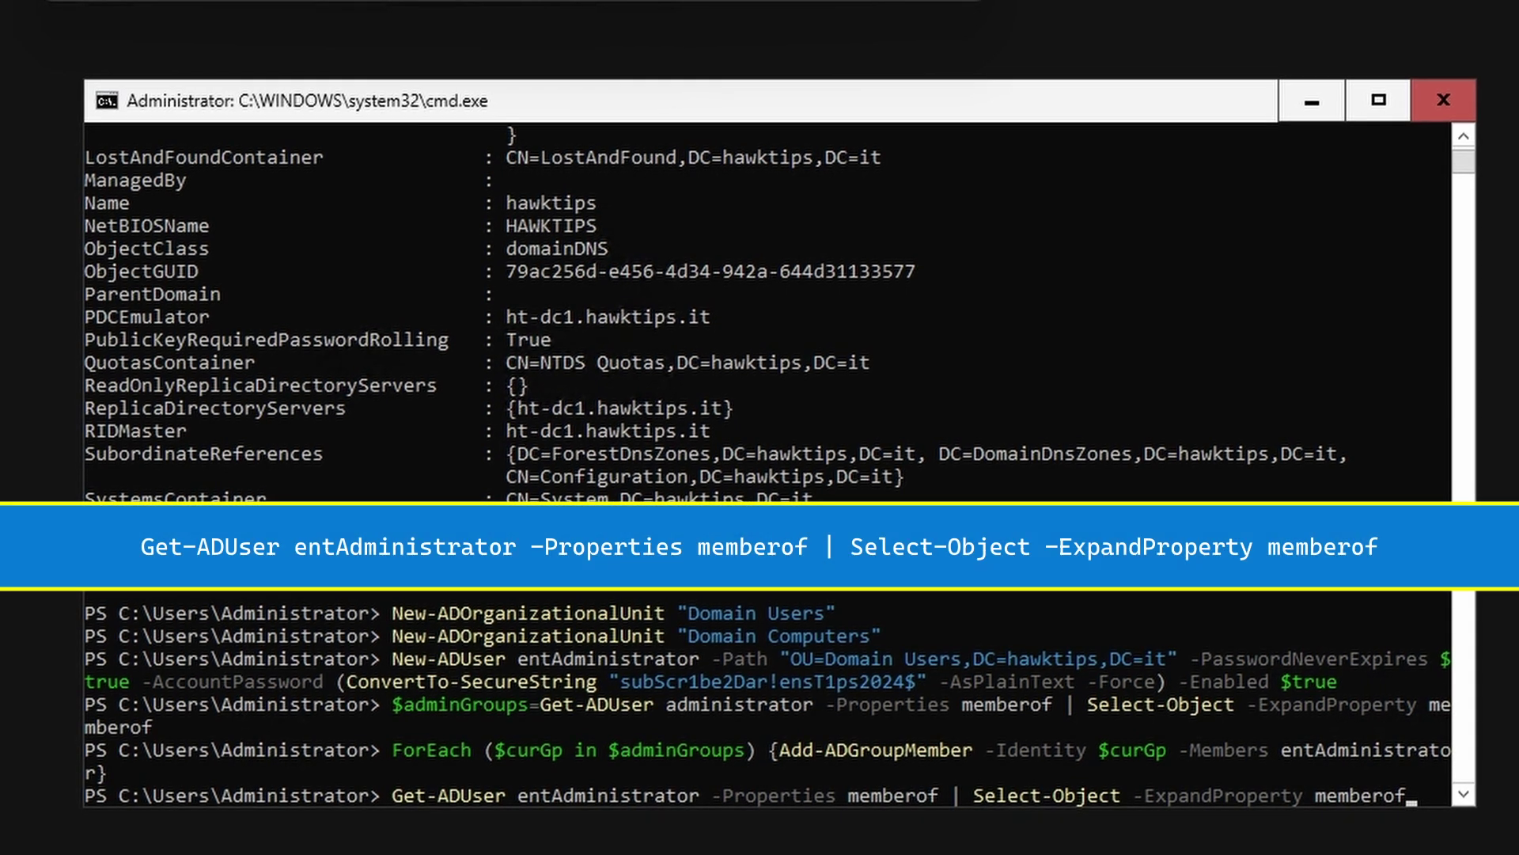
pyautogui.press('Return')
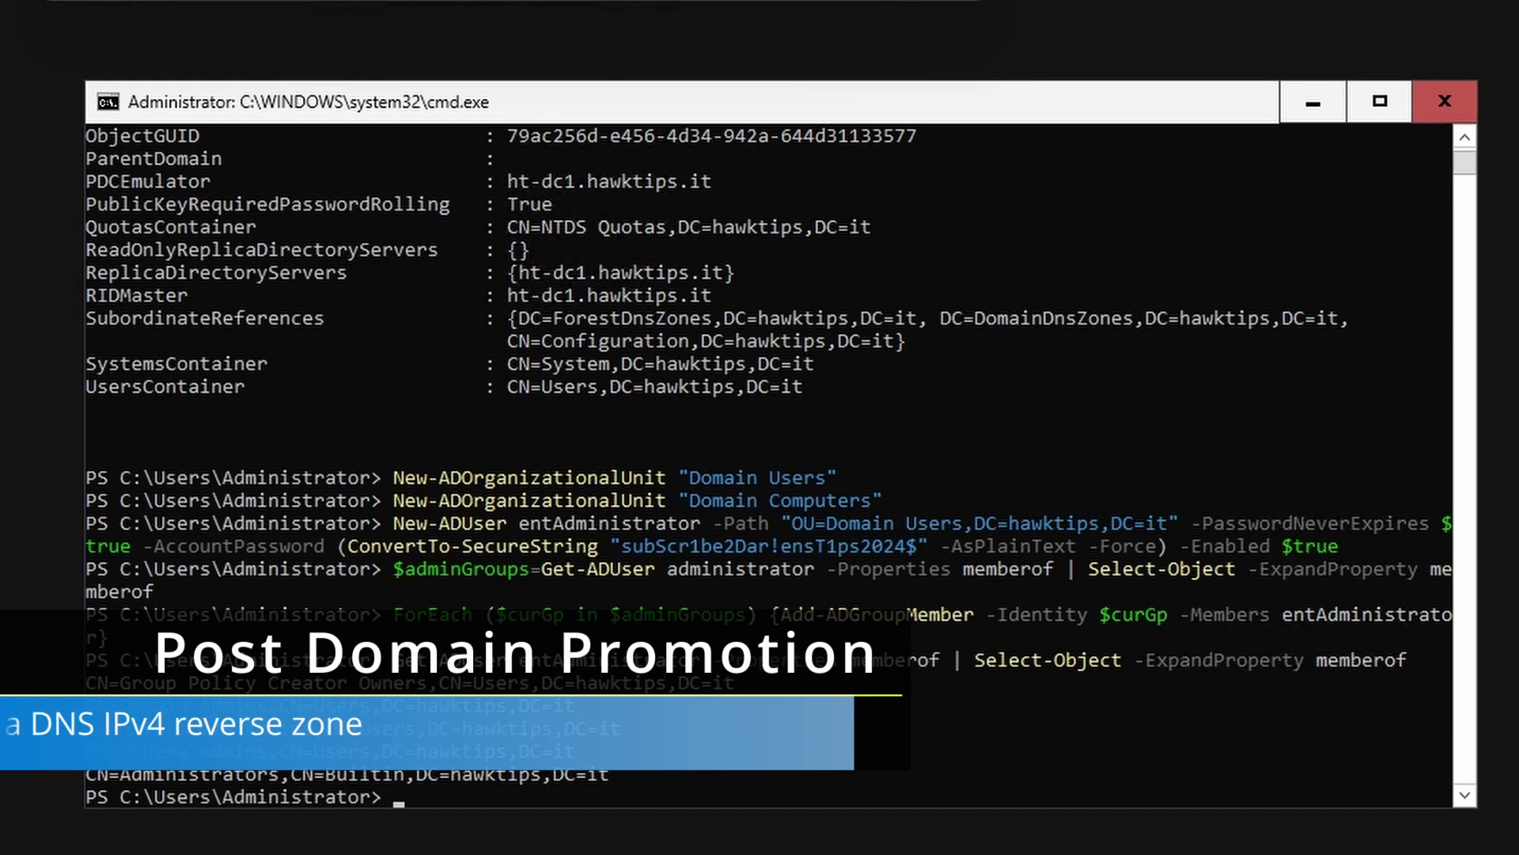
pyautogui.write('Add-DnsServerPrimaryZone -NetworkId "10.94.9.0/24" -ReplicationScope "Domain" -DynamicUpdate Secure')
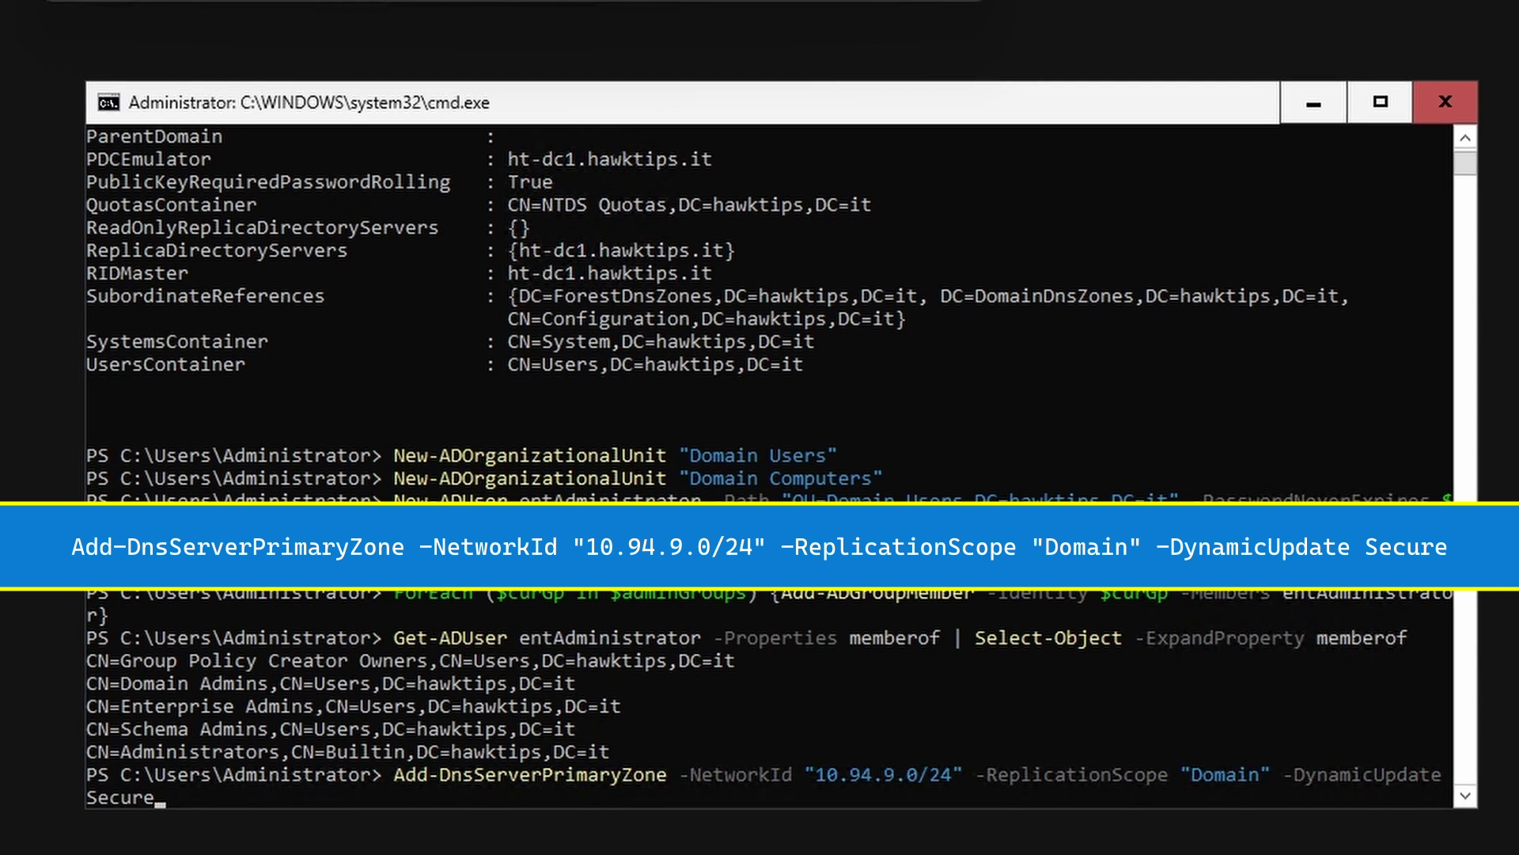
pyautogui.press('Return')
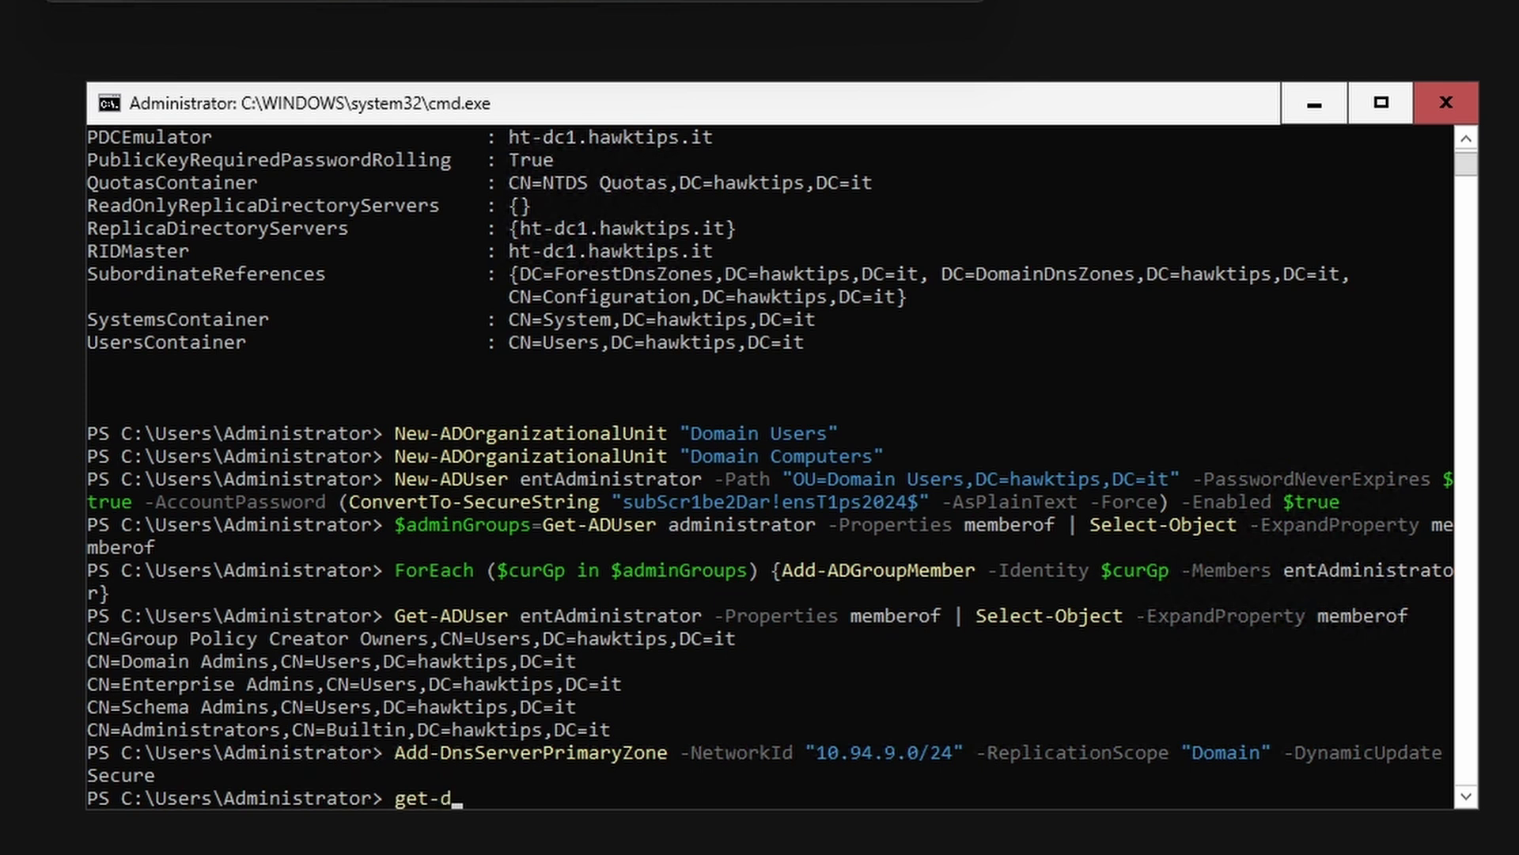
pyautogui.write('Get-DnsServerZone')
pyautogui.press('Return')
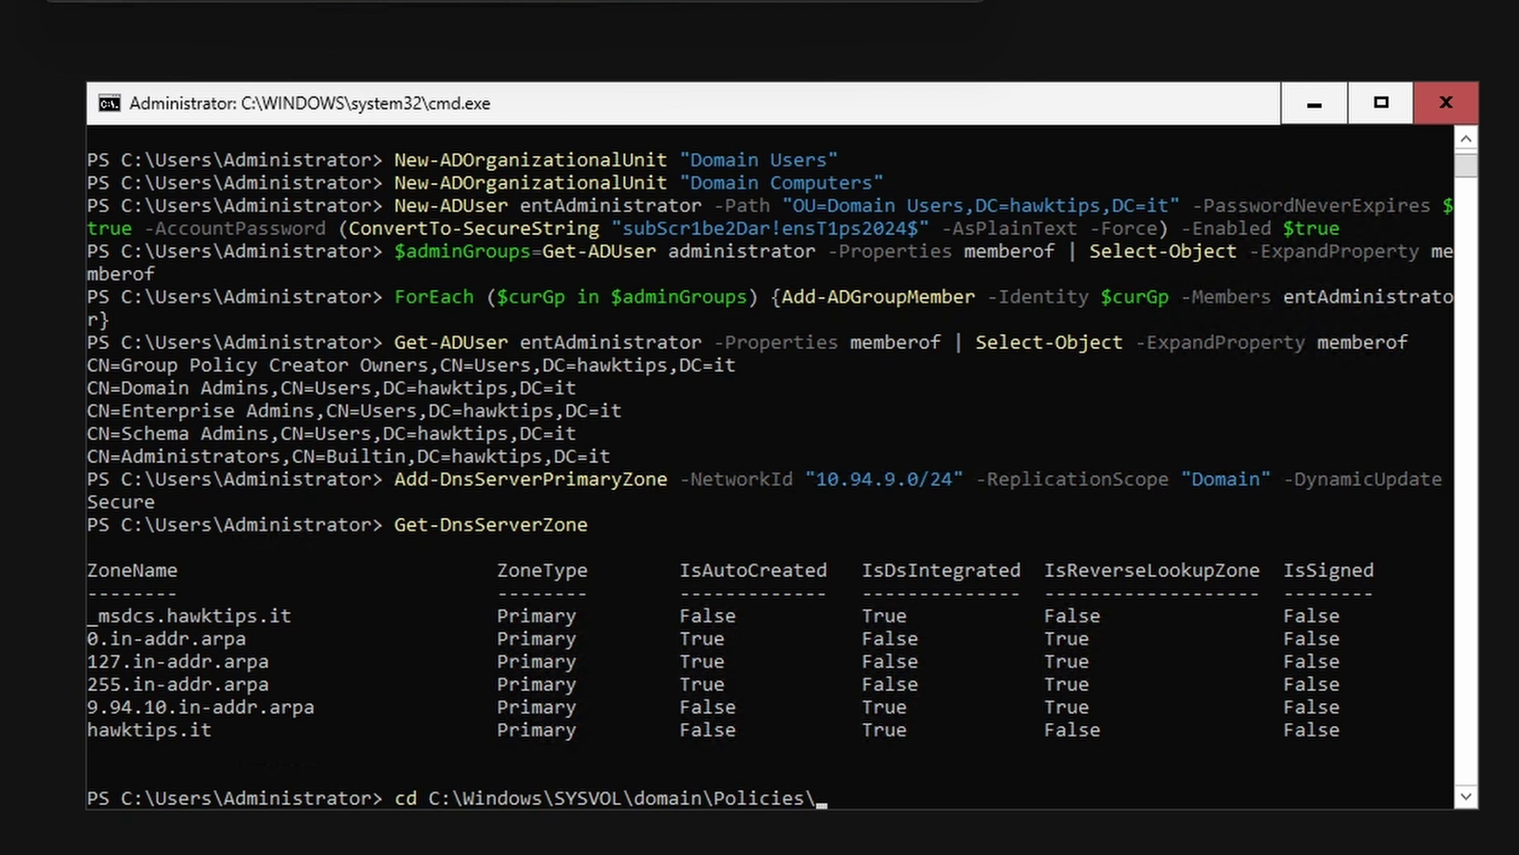
# Move into C:\Windows\SYSVOL\domain\Policies and create the PolicyDefinitions folder
pyautogui.click(583, 319)
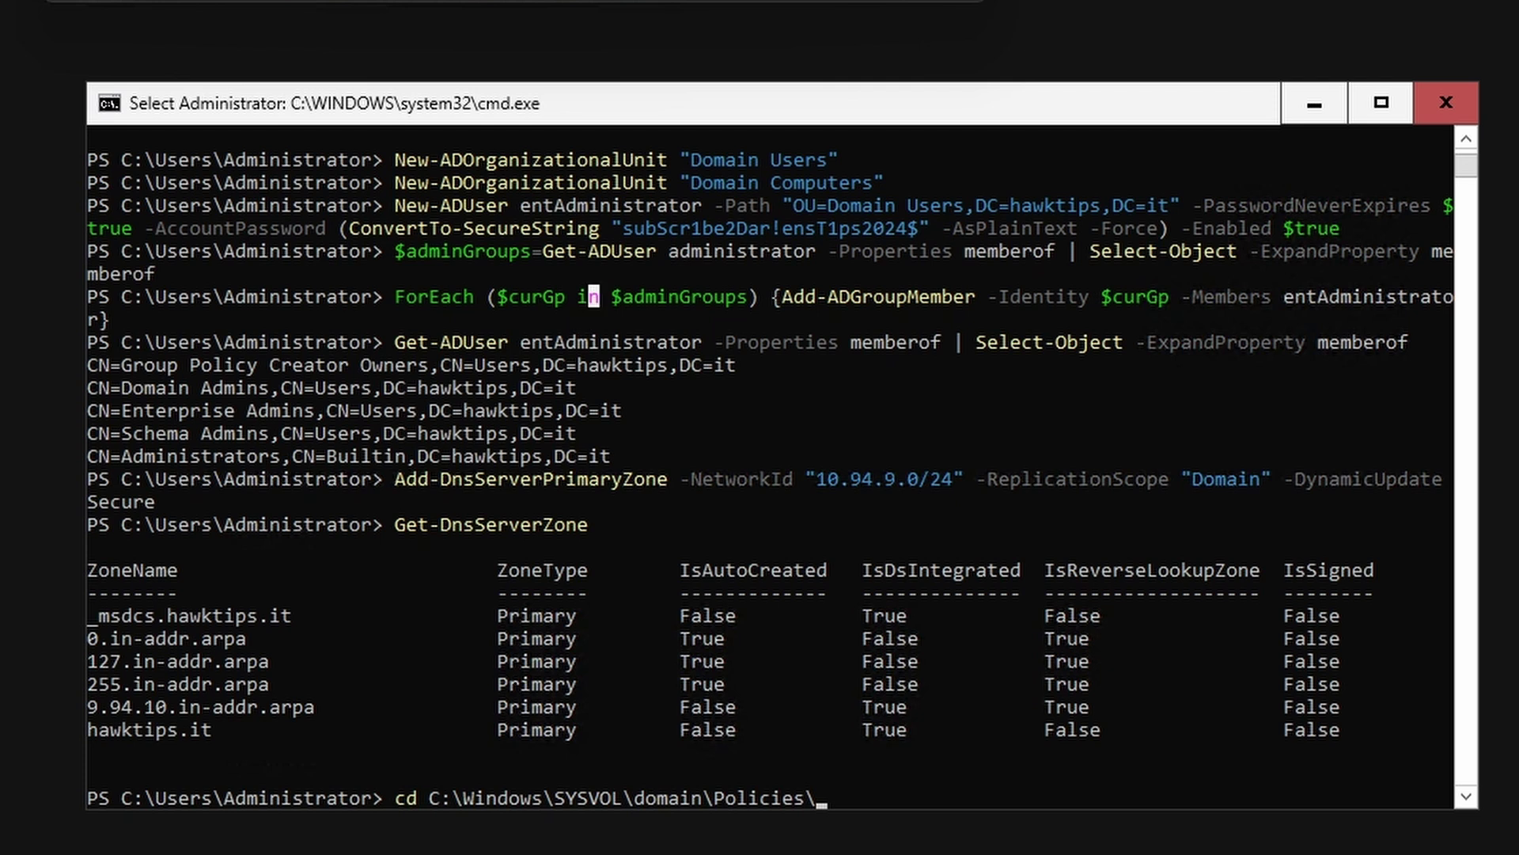
pyautogui.press('Return')
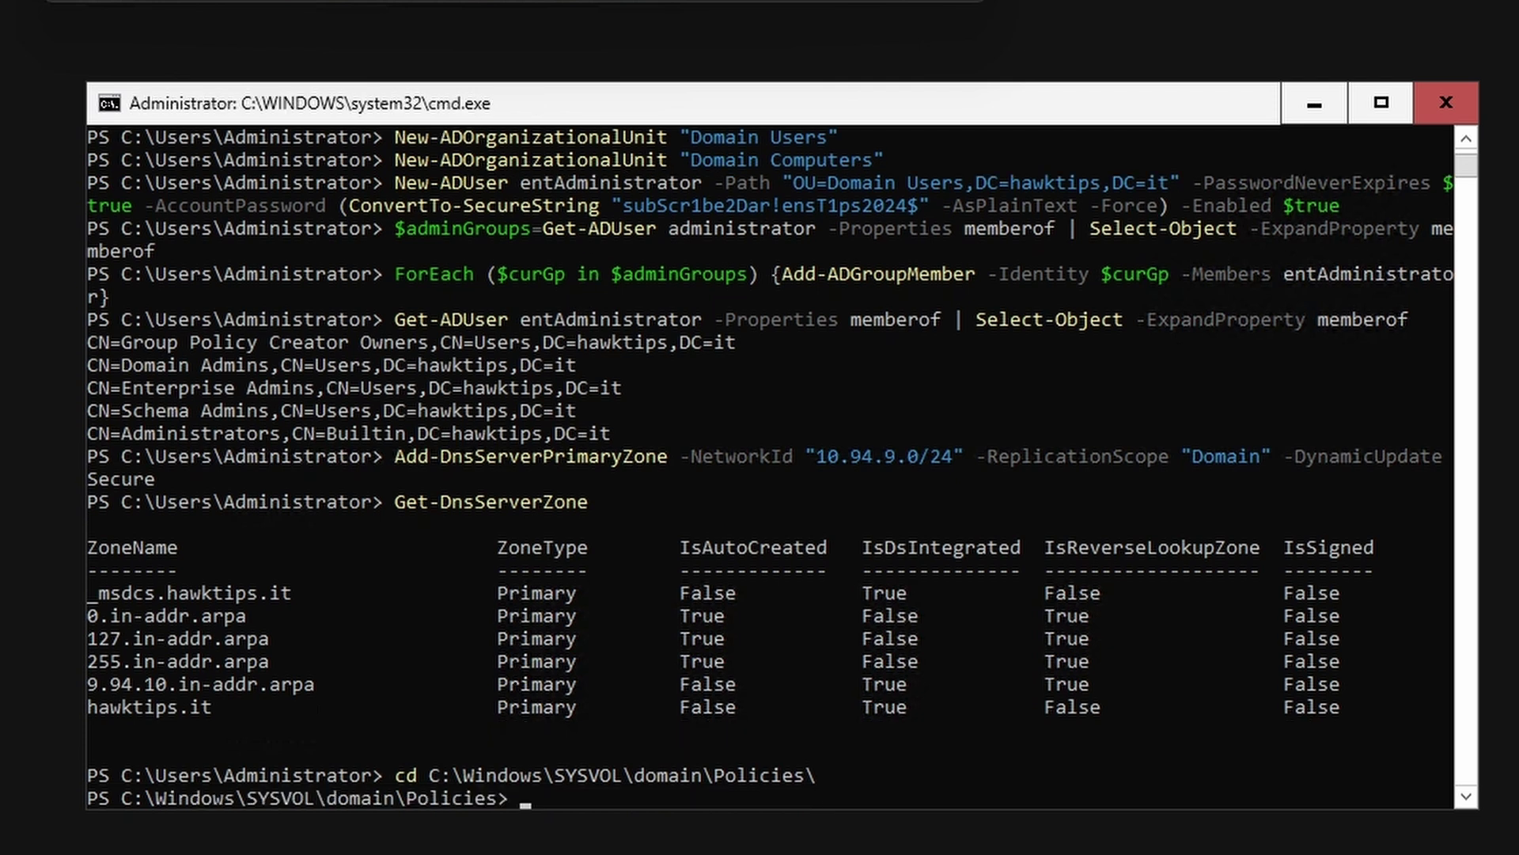
pyautogui.write('New-Item -Type Directory PolicyDefinitions')
pyautogui.press('Return')
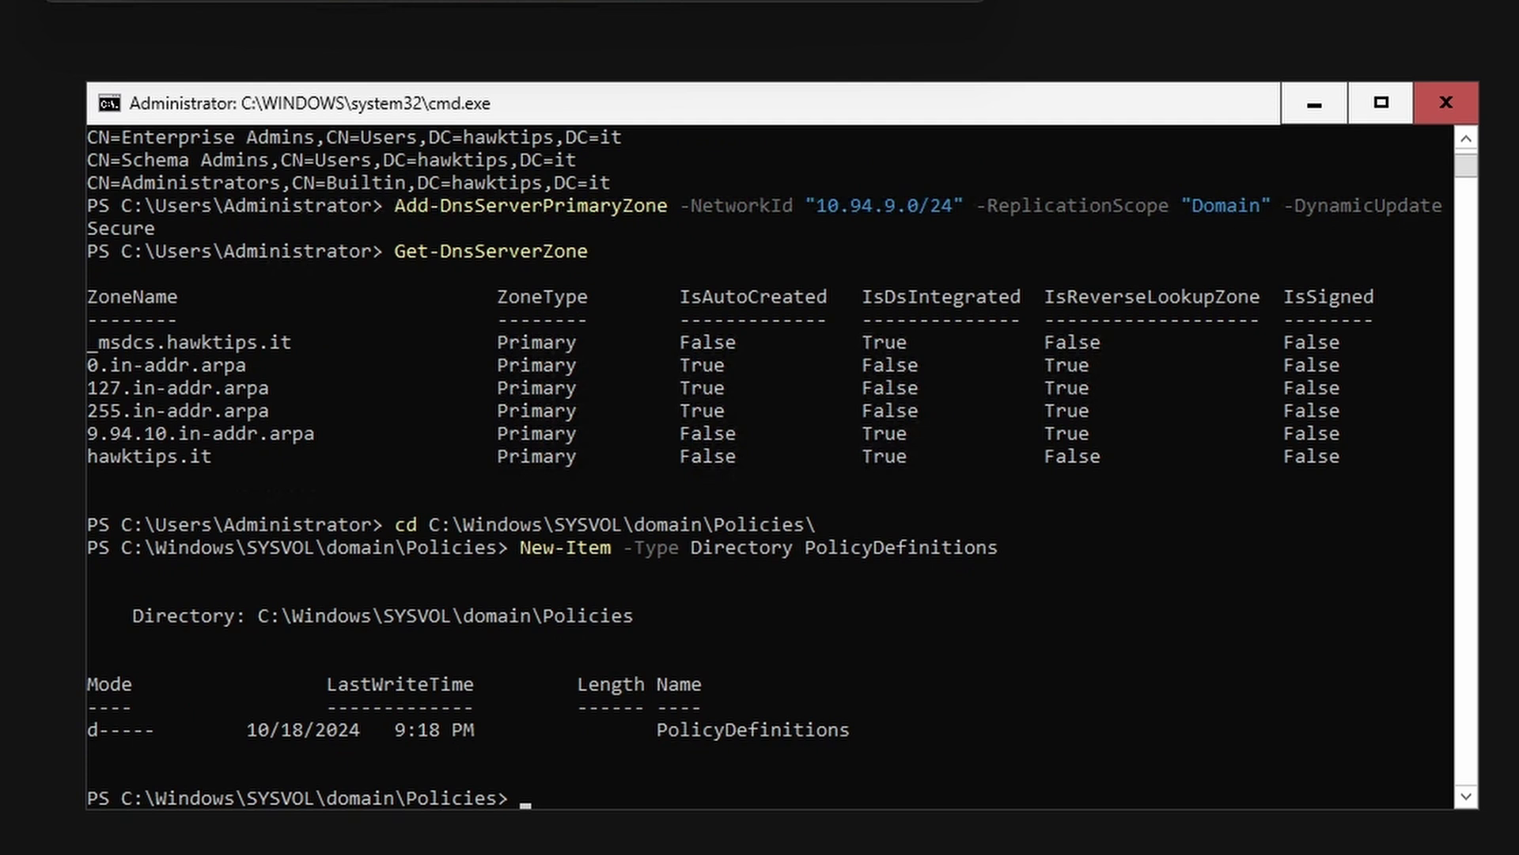
# Copy the local administrative templates into PolicyDefinitions and list the folder's contents
pyautogui.write('Copy-Item -Recurse C:\\Windows\\PolicyDefinitions\\* C:\\Windows\\SYSVOL\\domain\\Policies\\PolicyDefinitions\\')
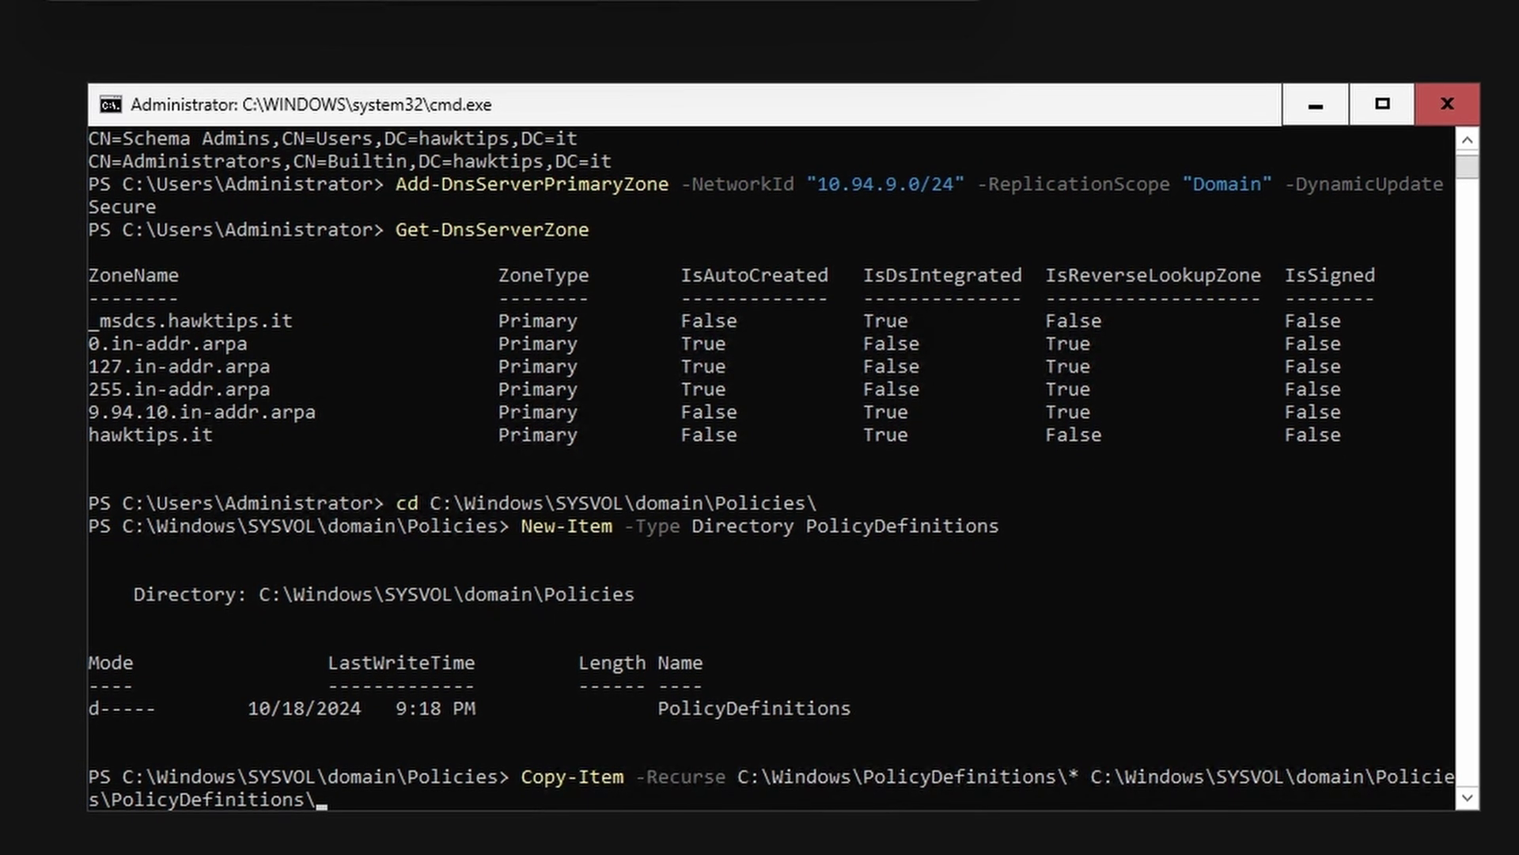
pyautogui.press('Return')
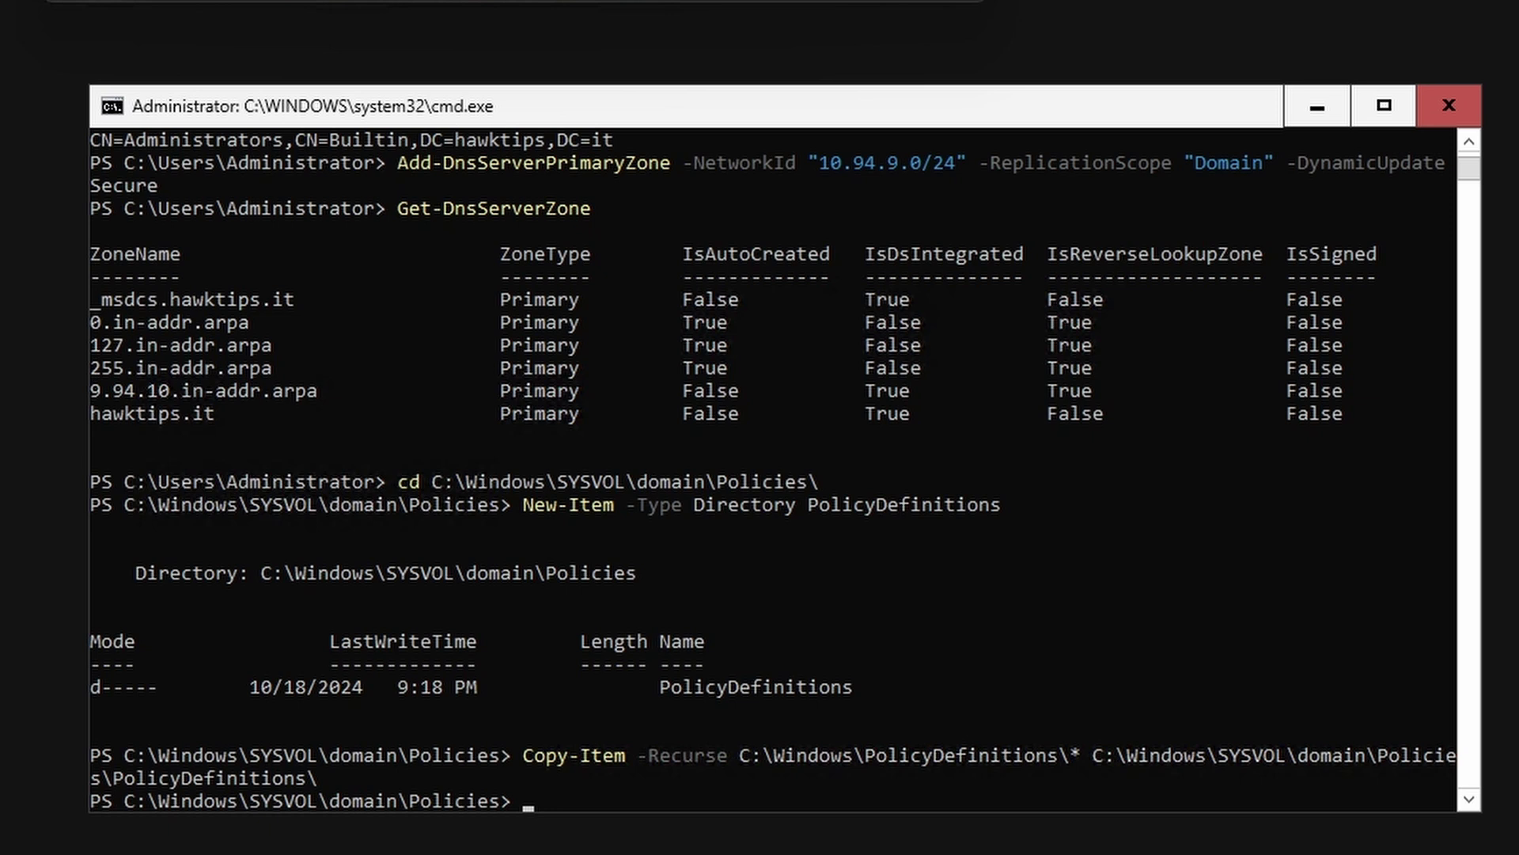
pyautogui.write('dir C:\\Windows\\SYSVOL\\domain\\Policies\\PolicyDefinitions\\')
pyautogui.press('Return')
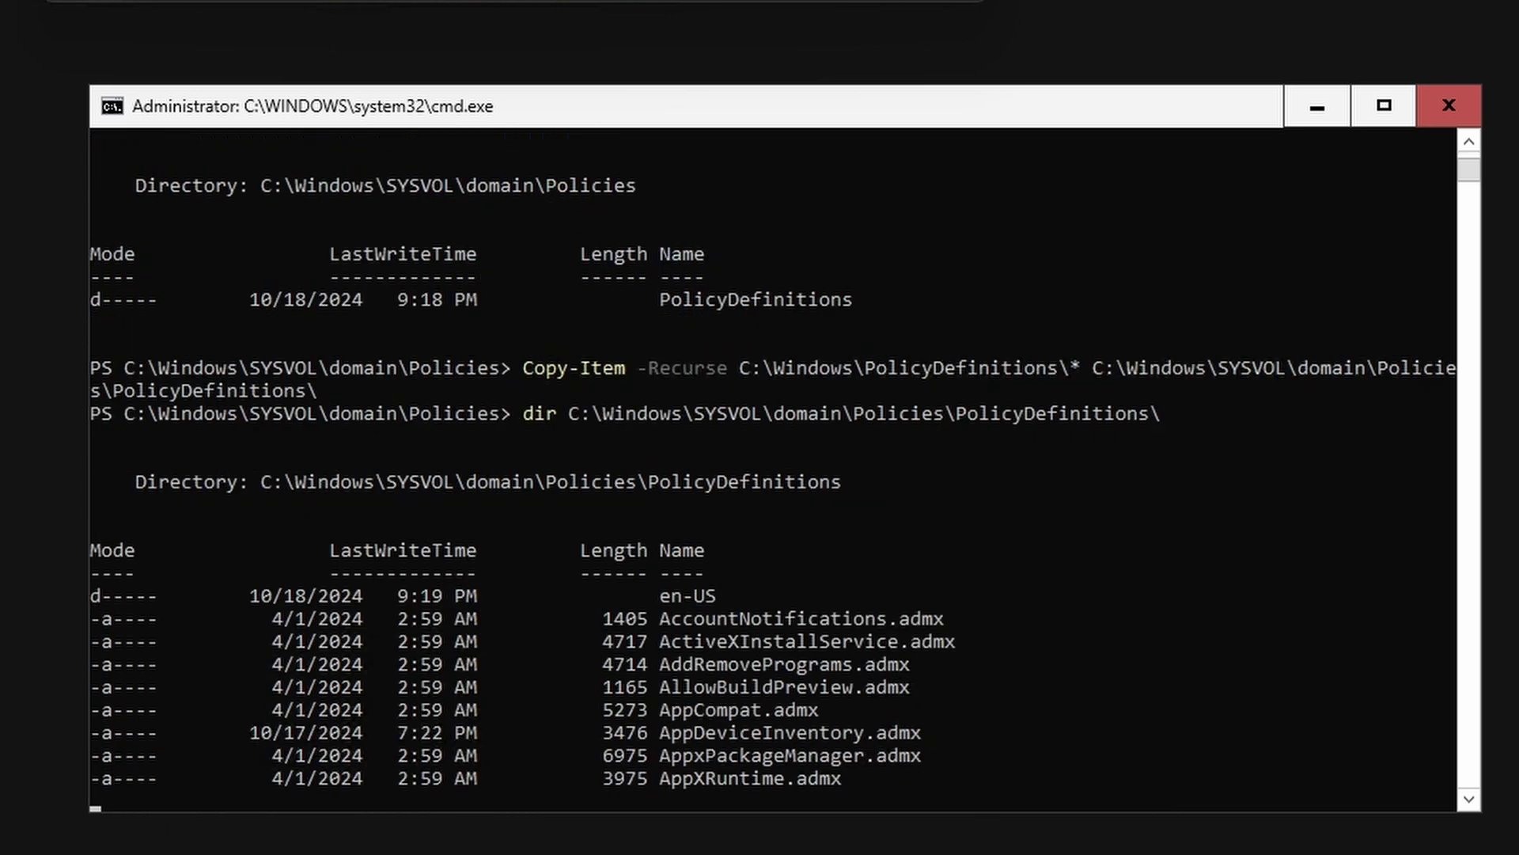
pyautogui.press('Up')
# List the en-US template files and show the full network configuration with ipconfig /all
pyautogui.write('en-US\\')
pyautogui.press('Return')
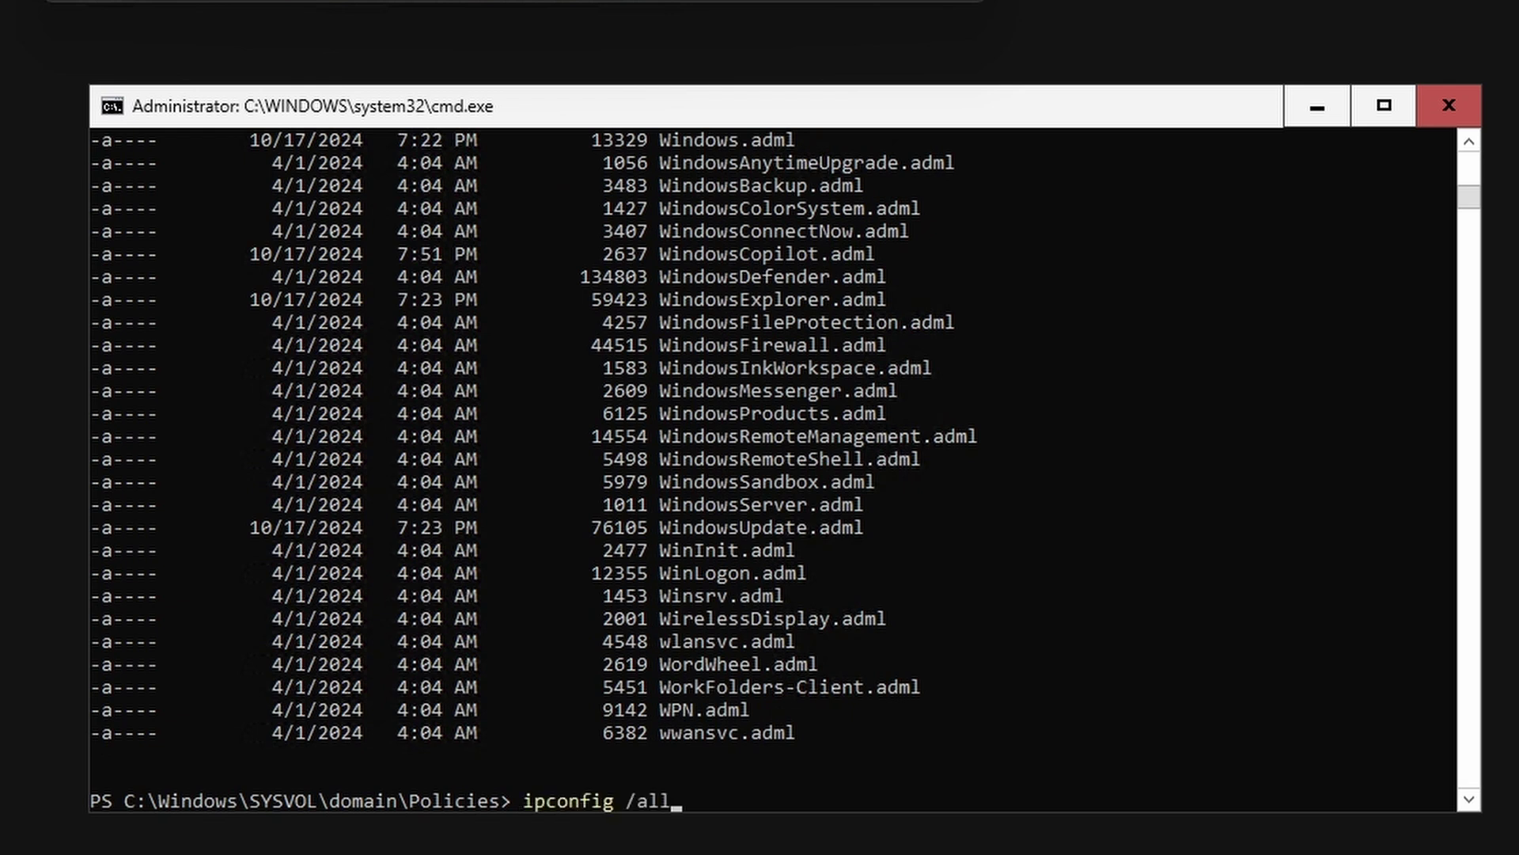
pyautogui.write('ipconfig /all')
pyautogui.press('Return')
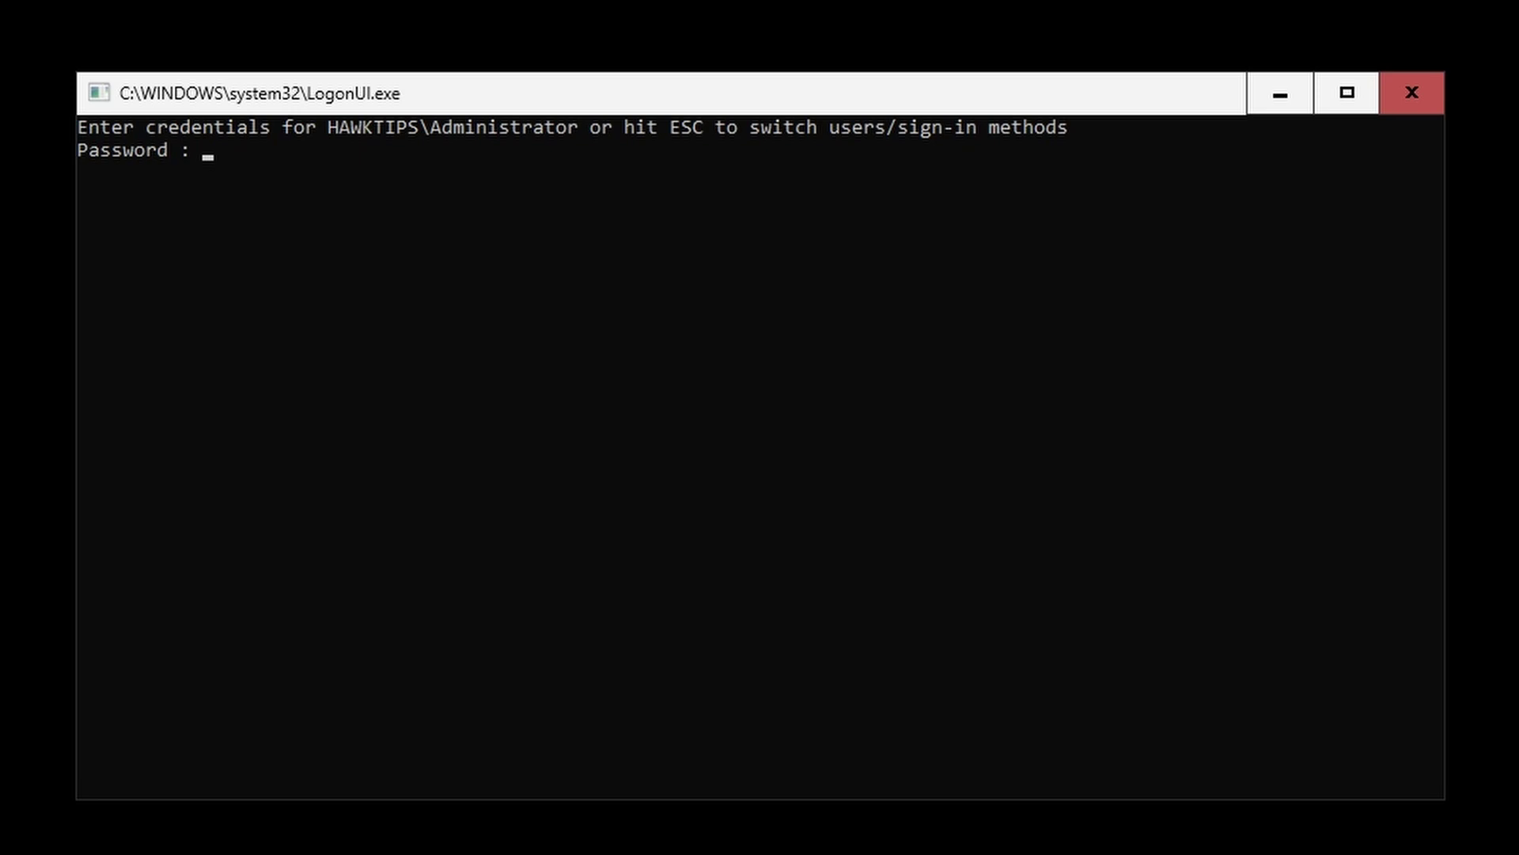
# At the sign-in screen, choose to sign in as a different user
pyautogui.press('Escape')
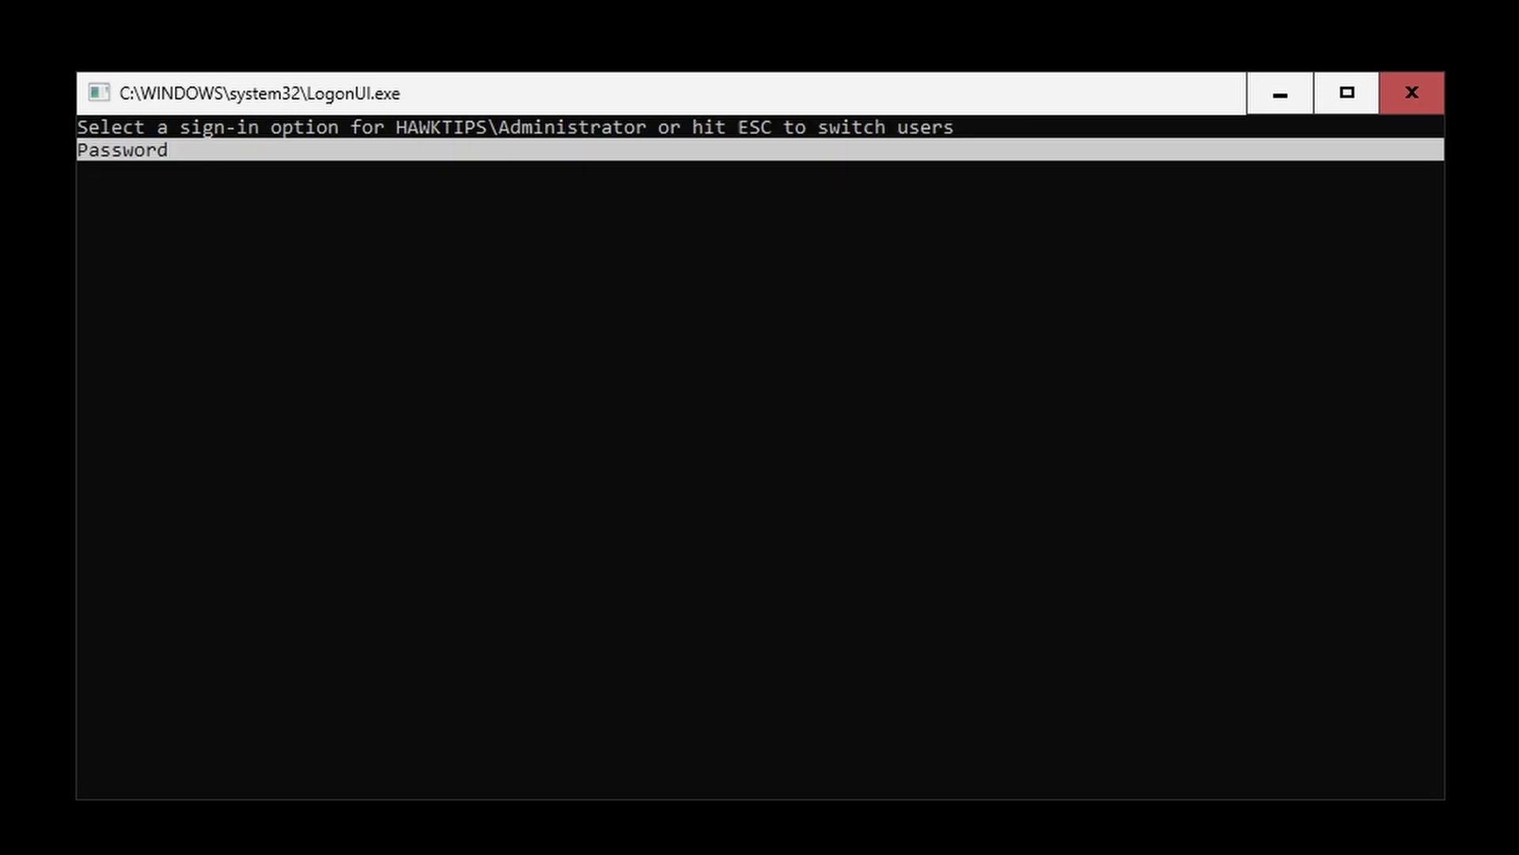
pyautogui.press('Escape')
pyautogui.press('Down')
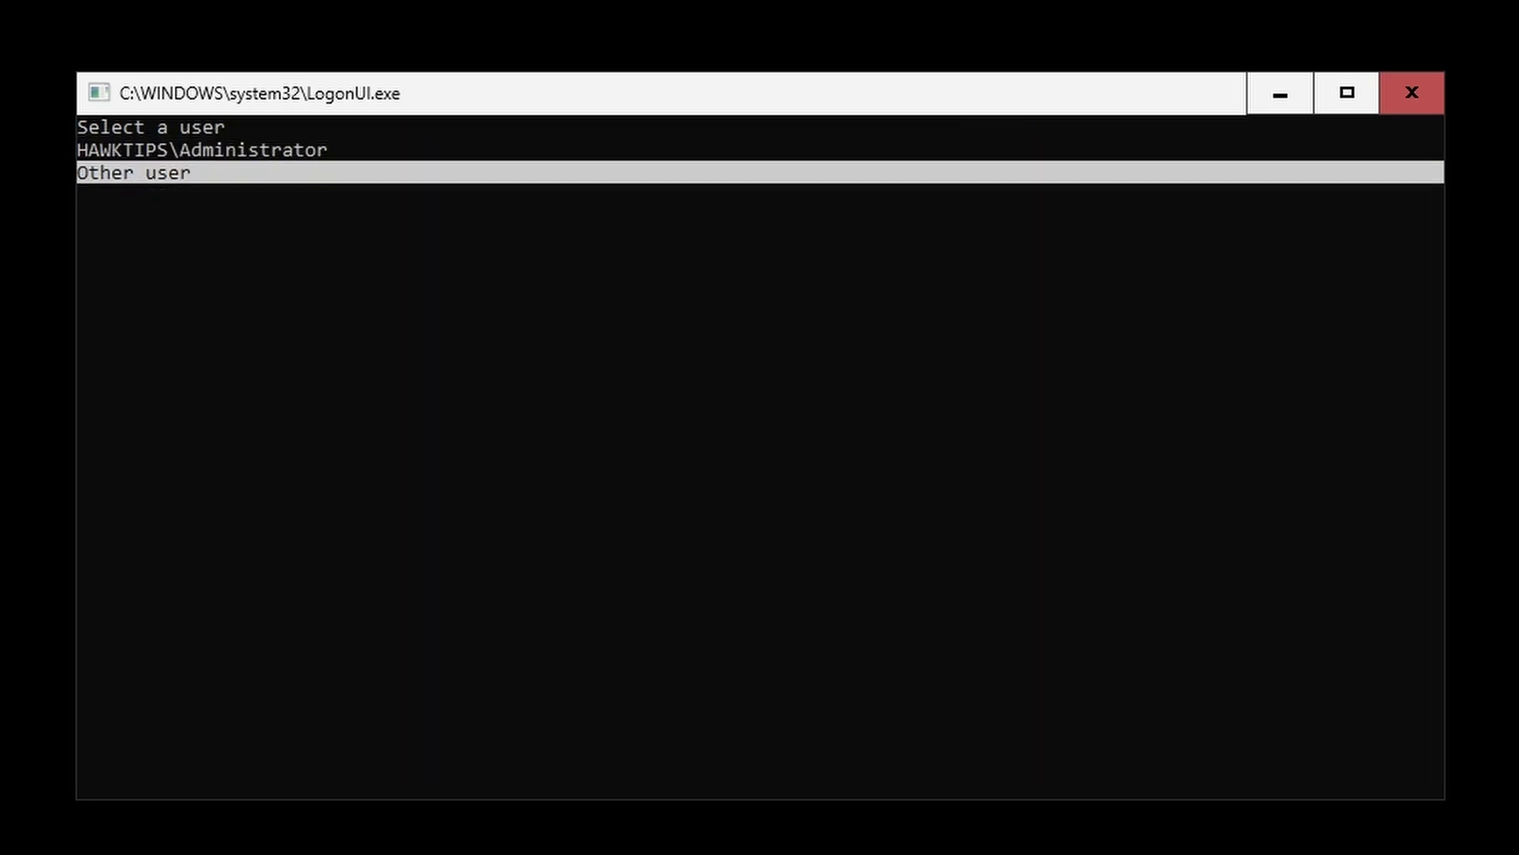
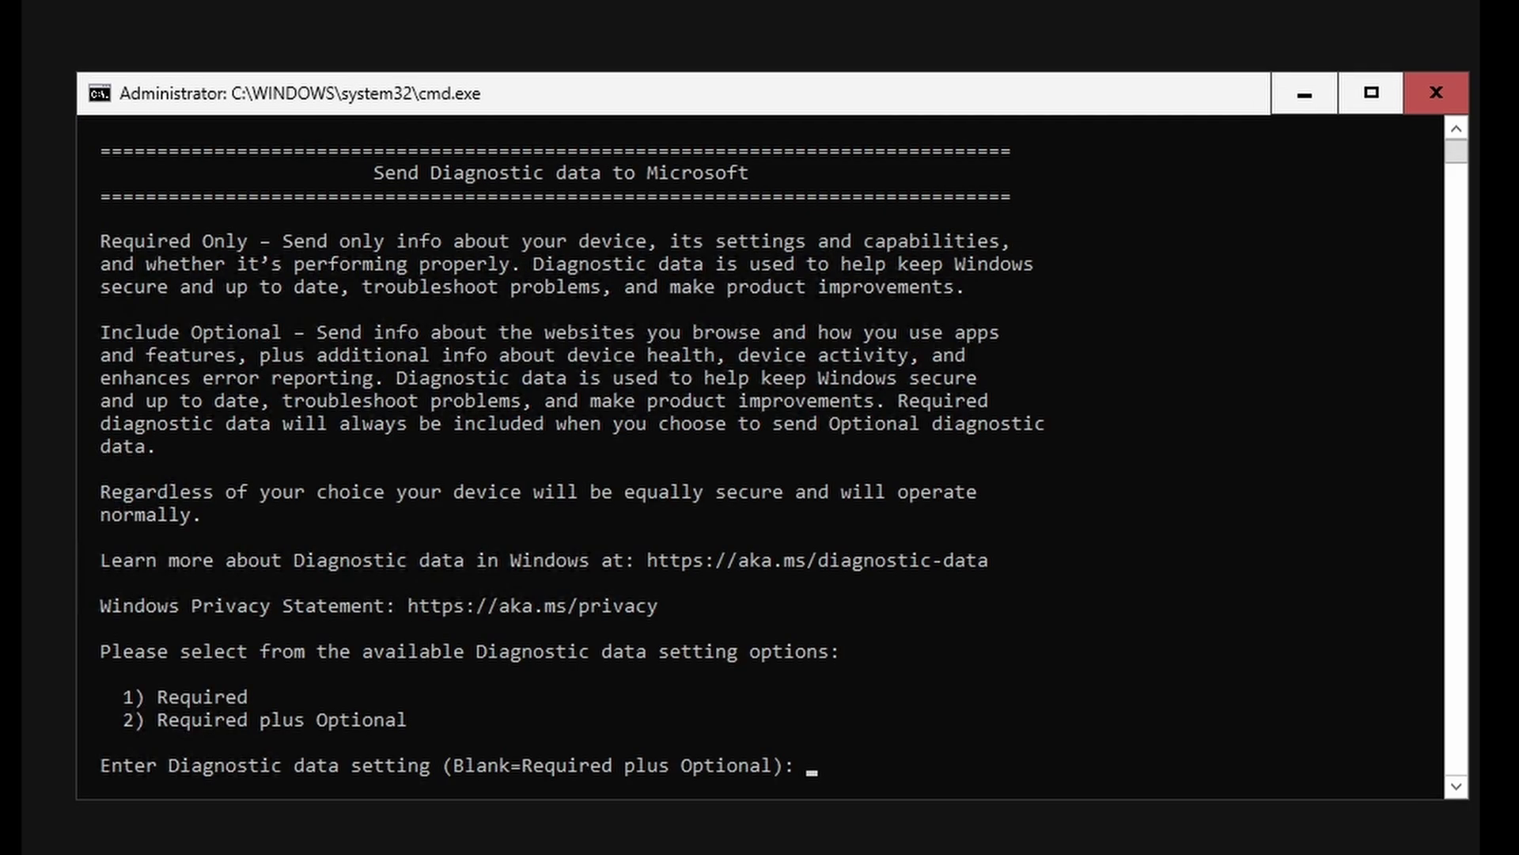
# Confirm option 2 to set diagnostic data to Required plus Optional and return to the main menu
pyautogui.press('Return')
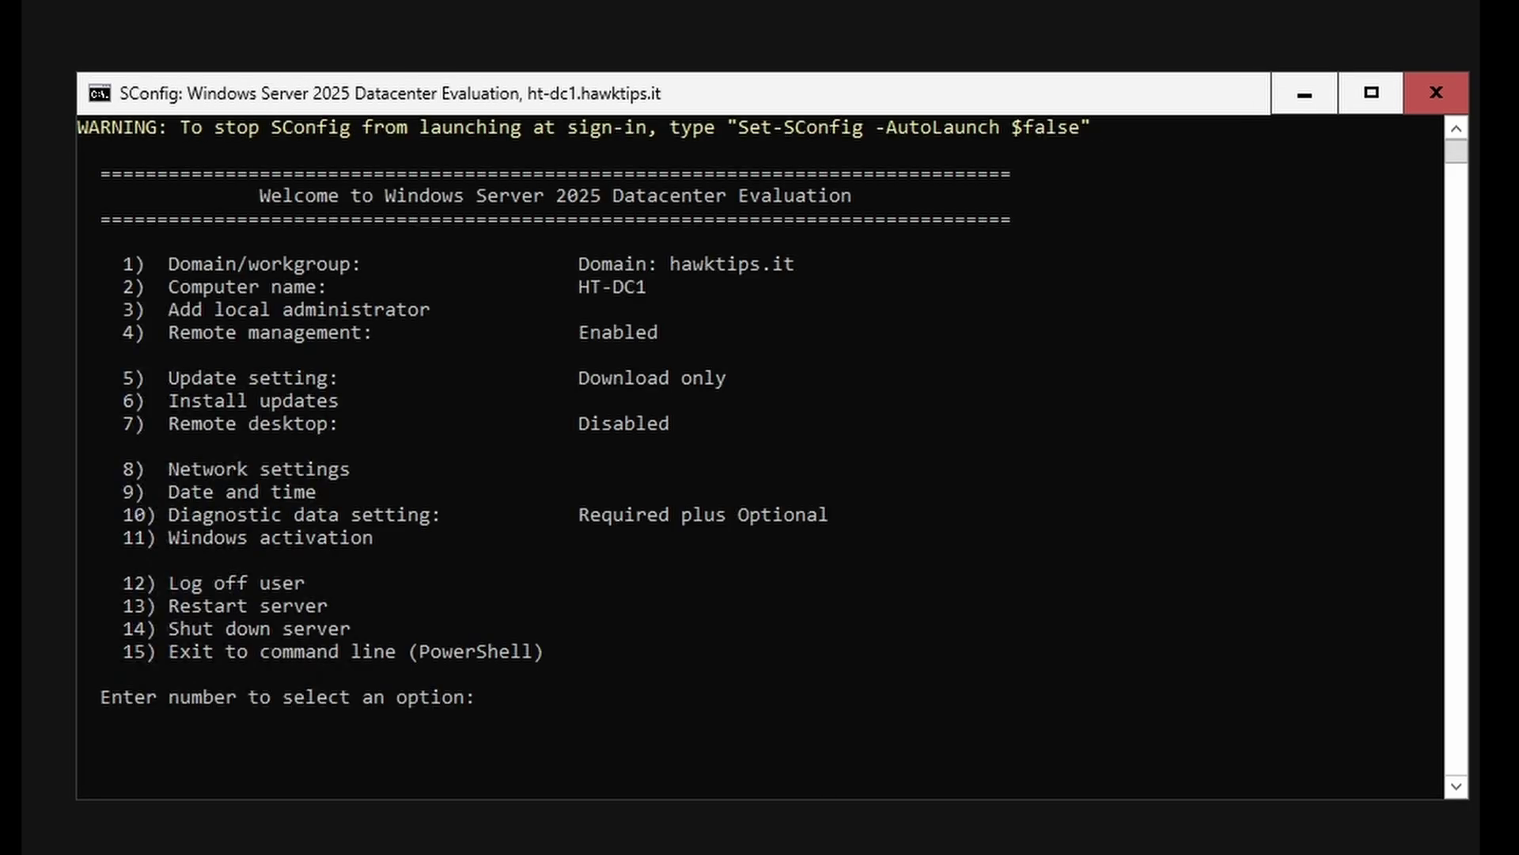